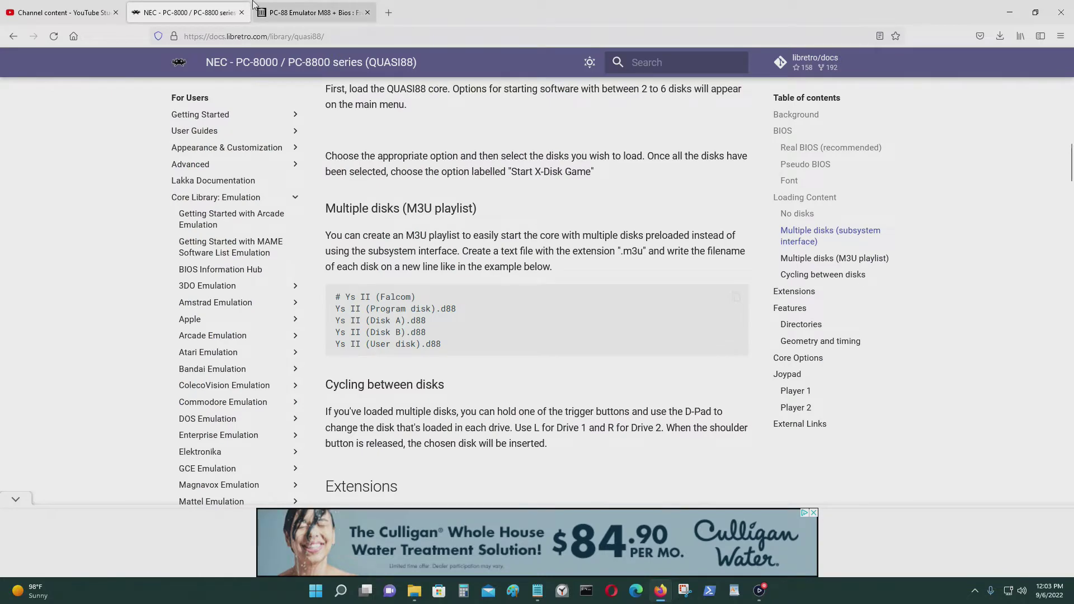
Step: Switch to the Internet Archive's 'PC-88 Emulator M88 + Bios' page
{"action": "left_click", "coordinate": [302, 12]}
{"action": "scroll", "coordinate": [839, 252], "scroll_direction": "up", "scroll_amount": 3}
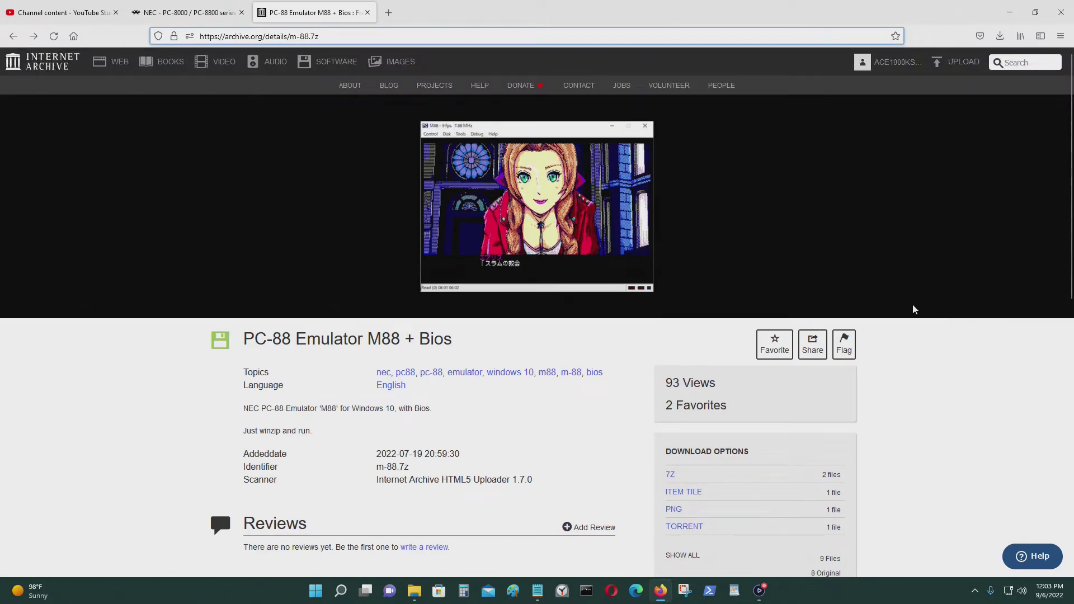
Step: Download M88 ROMS.7z from the full m-88.7z file listing and show it in Downloads
{"action": "scroll", "coordinate": [916, 309], "scroll_direction": "down", "scroll_amount": 3}
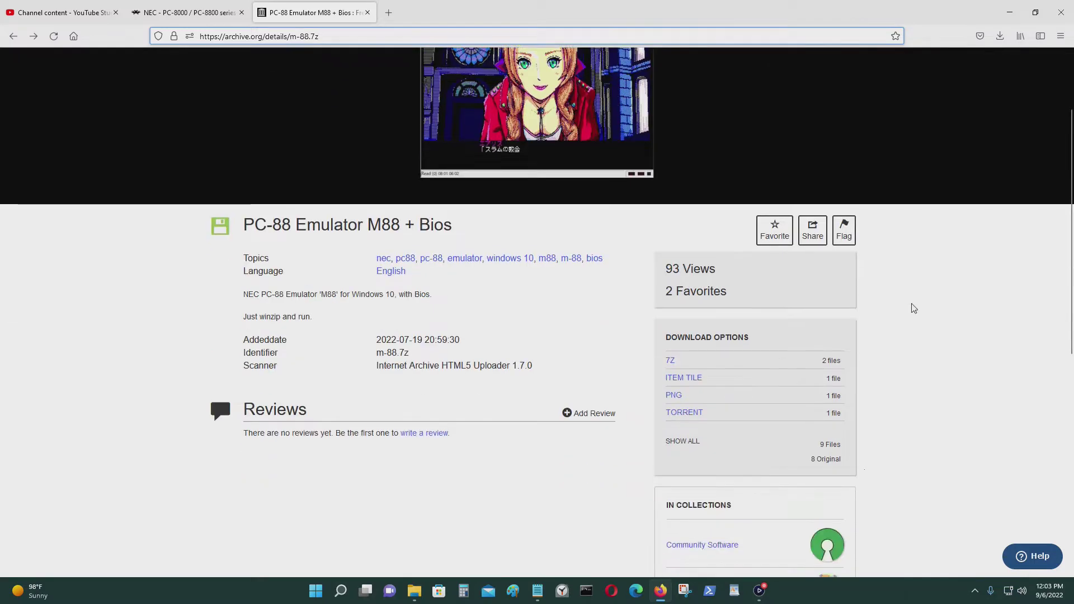
{"action": "left_click", "coordinate": [379, 36]}
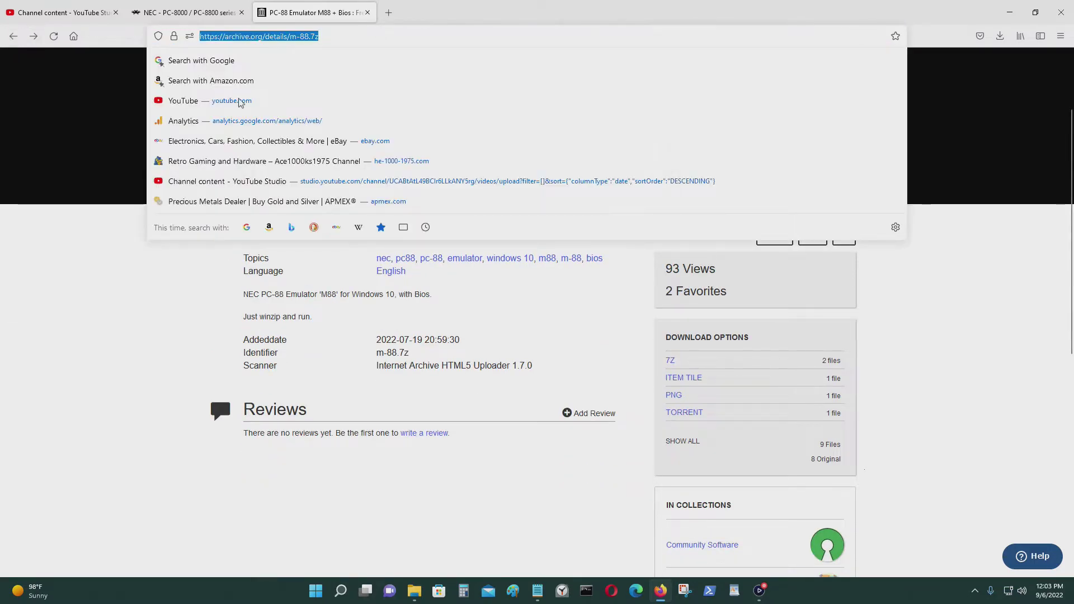
{"action": "left_click", "coordinate": [1023, 303]}
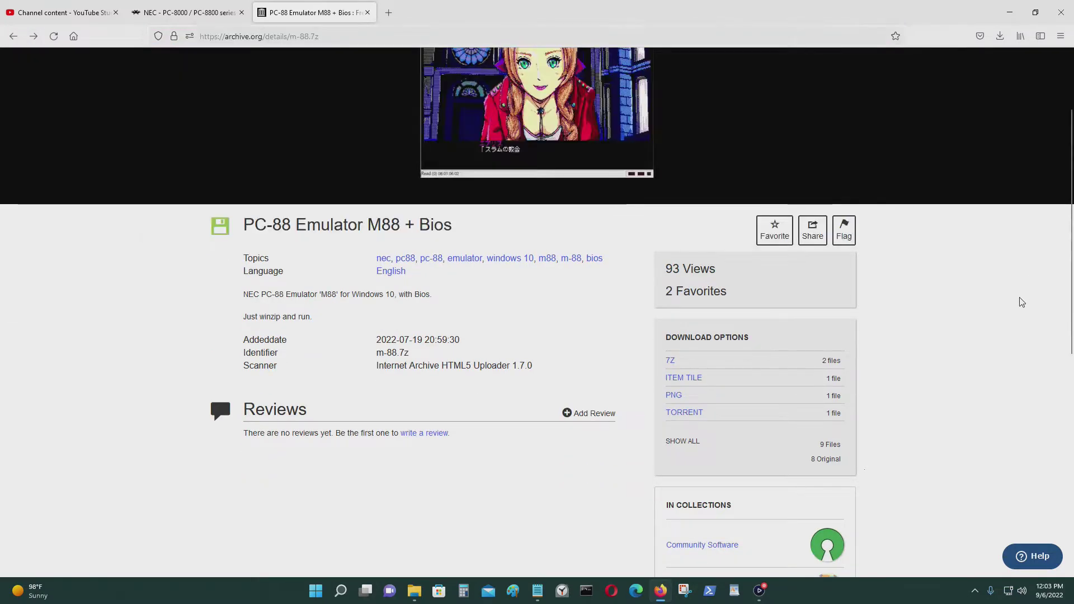
{"action": "left_click", "coordinate": [680, 442]}
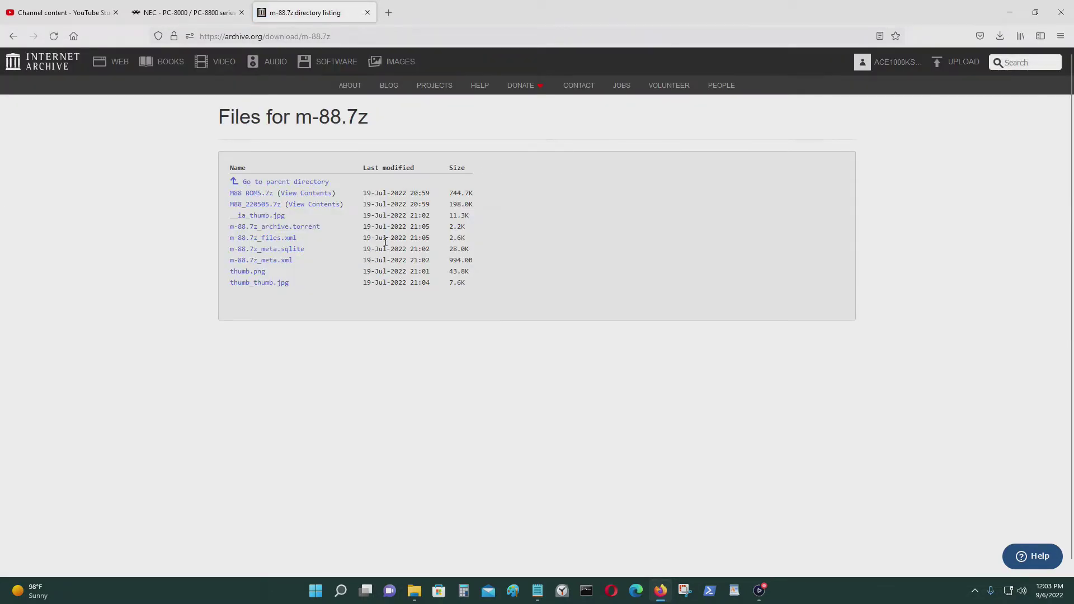
{"action": "left_click", "coordinate": [249, 193]}
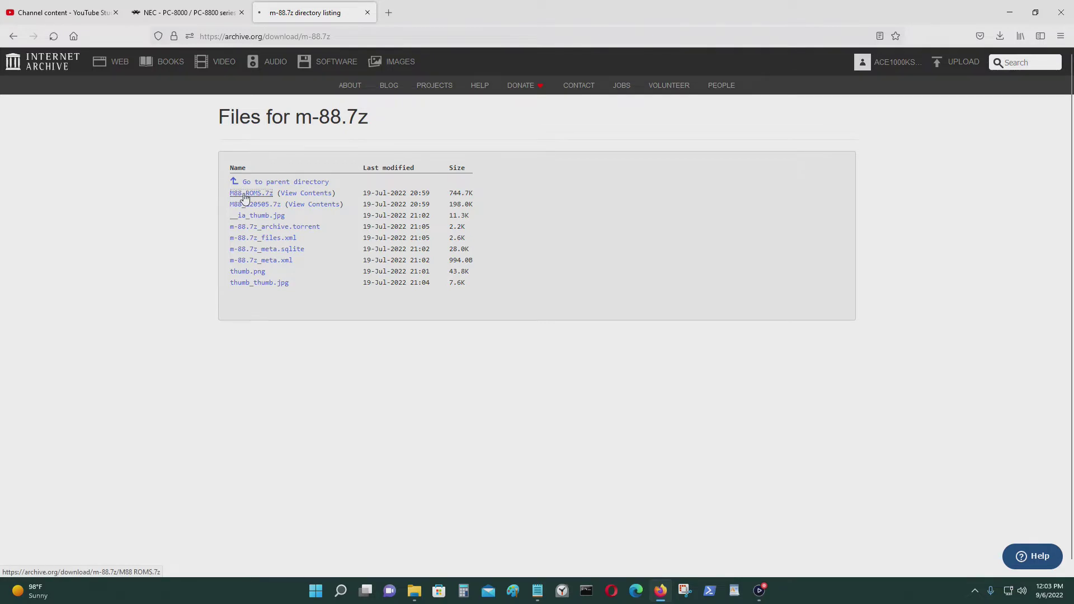
{"action": "left_click", "coordinate": [993, 64]}
{"action": "left_click", "coordinate": [1009, 12]}
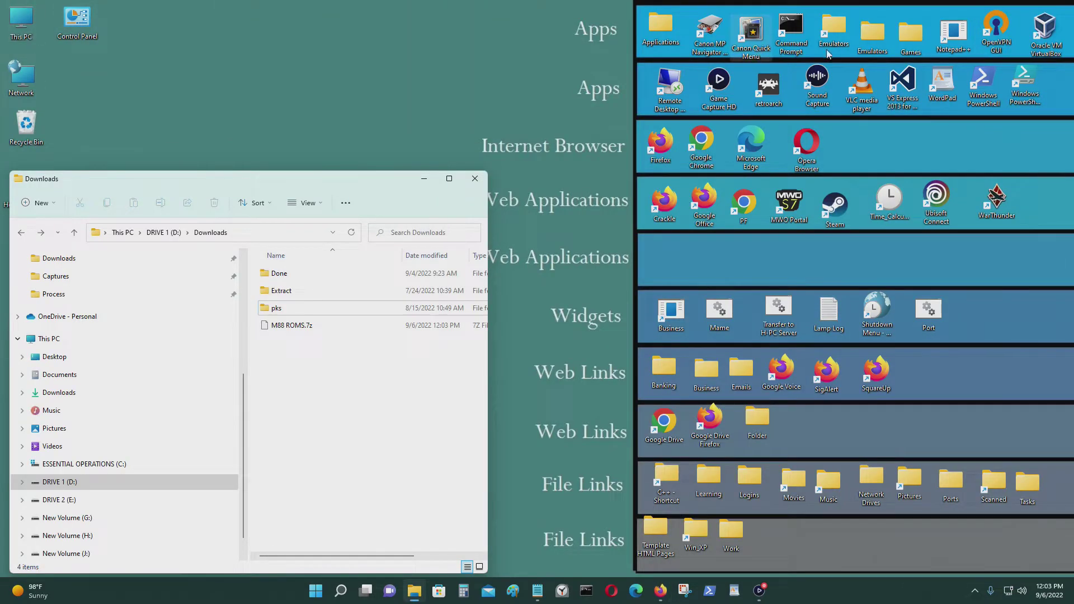
Step: Open Emulators > RetroArch > system beside Downloads, select quasi88, and check the NEC PC-88 notes
{"action": "double_click", "coordinate": [843, 40]}
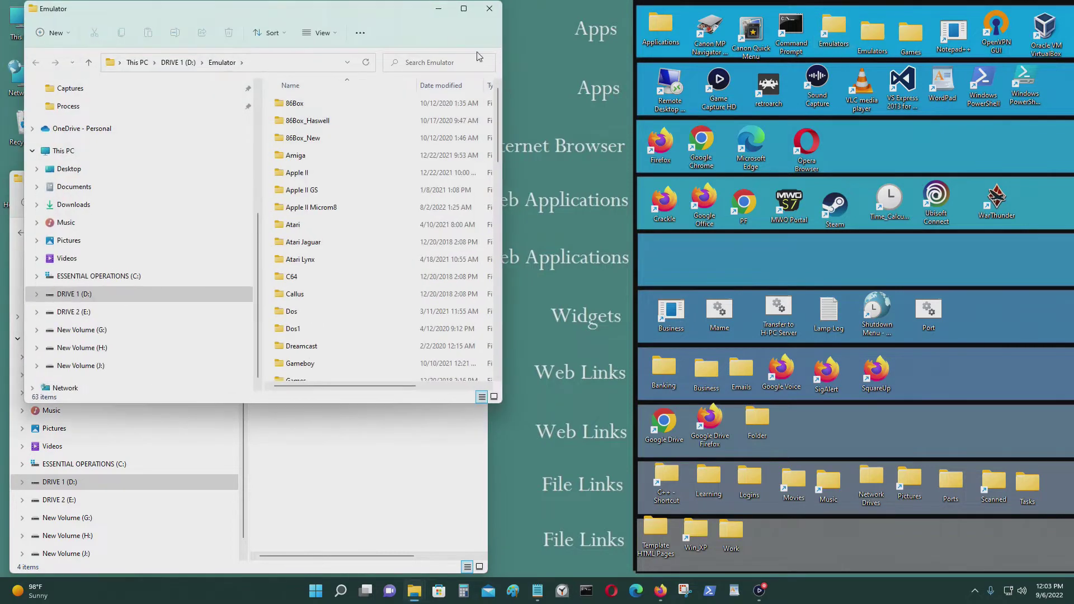
{"action": "left_click_drag", "start_coordinate": [385, 12], "coordinate": [901, 183]}
{"action": "scroll", "coordinate": [899, 450], "scroll_direction": "down", "scroll_amount": 12}
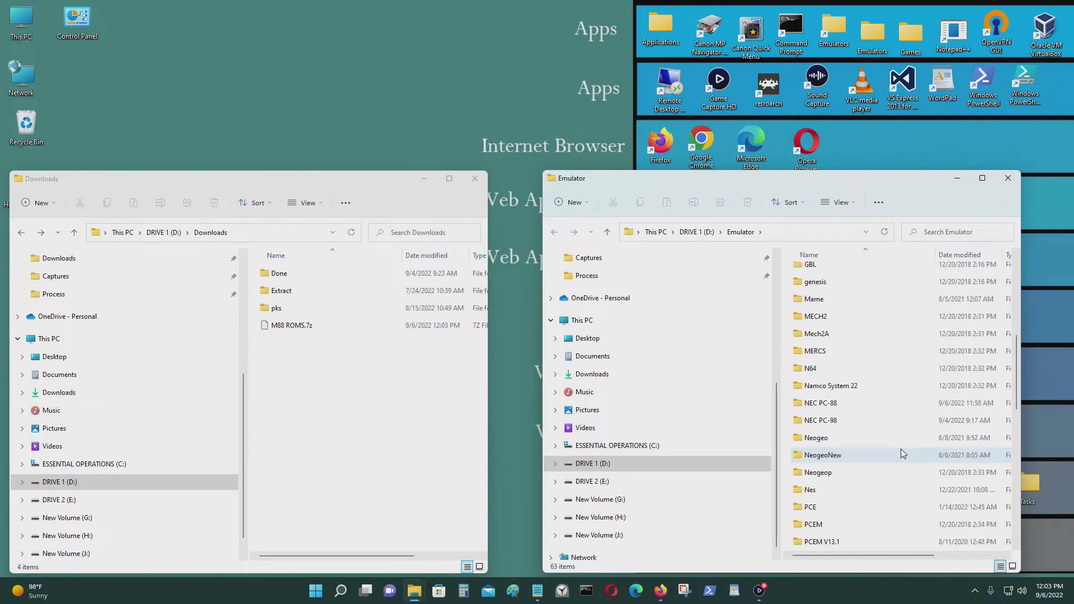
{"action": "double_click", "coordinate": [839, 420]}
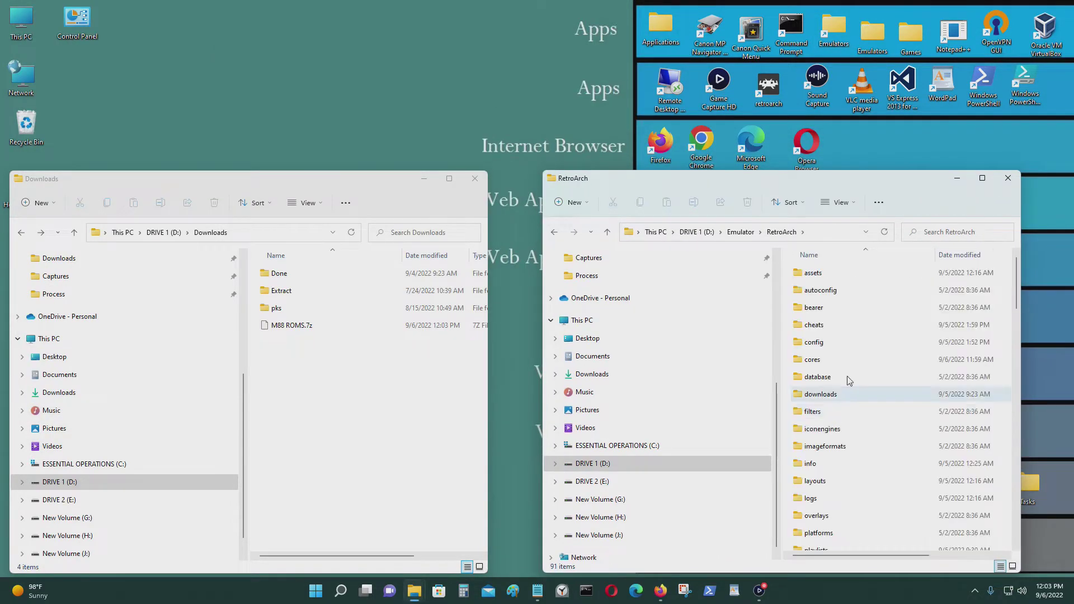
{"action": "scroll", "coordinate": [860, 414], "scroll_direction": "down", "scroll_amount": 1}
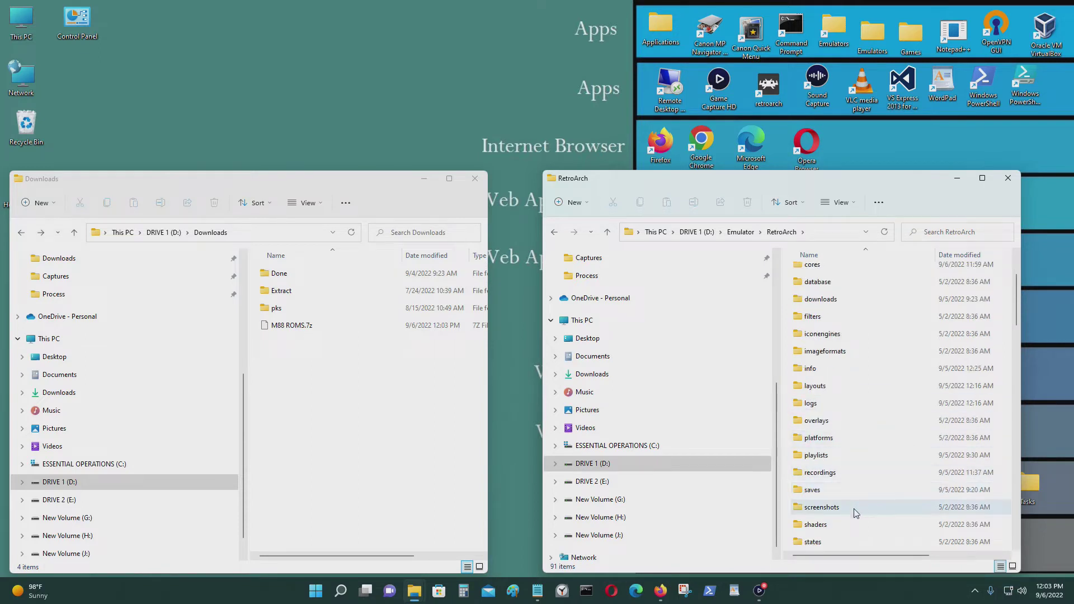
{"action": "scroll", "coordinate": [850, 525], "scroll_direction": "down", "scroll_amount": 3}
{"action": "double_click", "coordinate": [853, 474]}
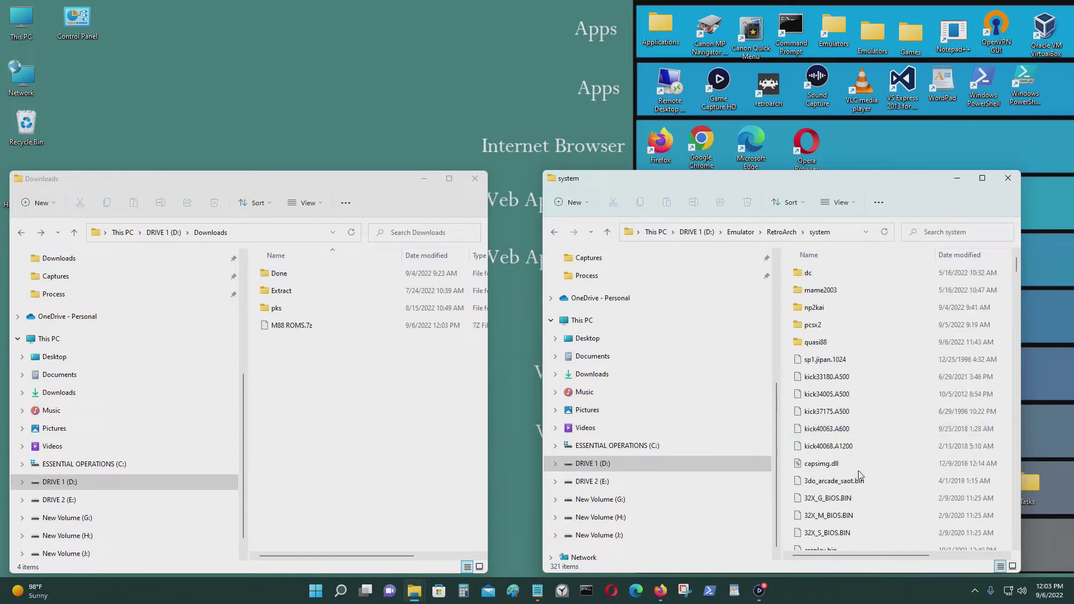
{"action": "left_click", "coordinate": [832, 345]}
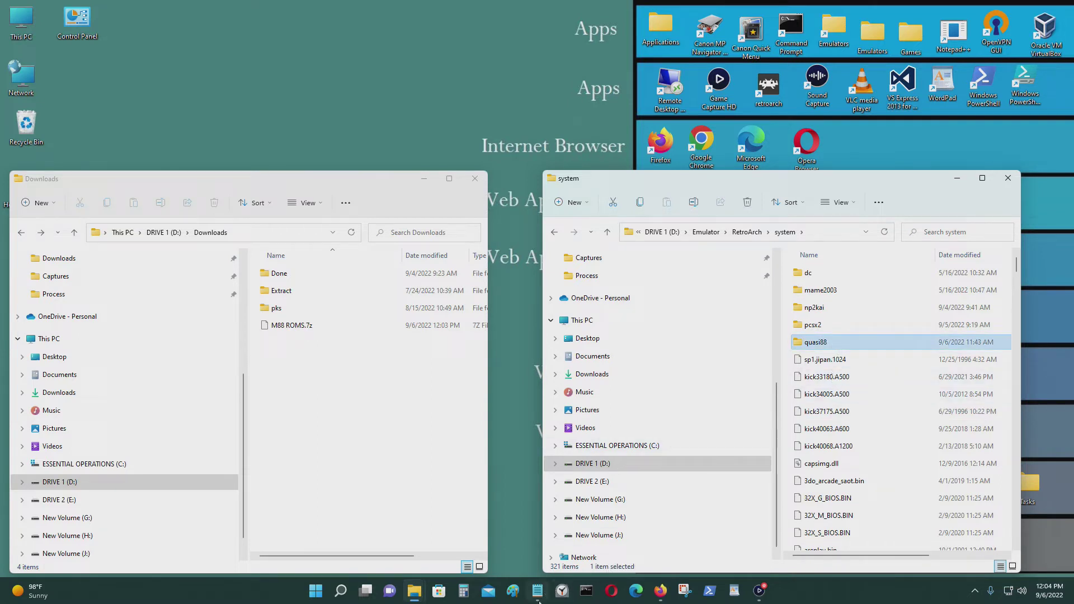
{"action": "left_click", "coordinate": [538, 599]}
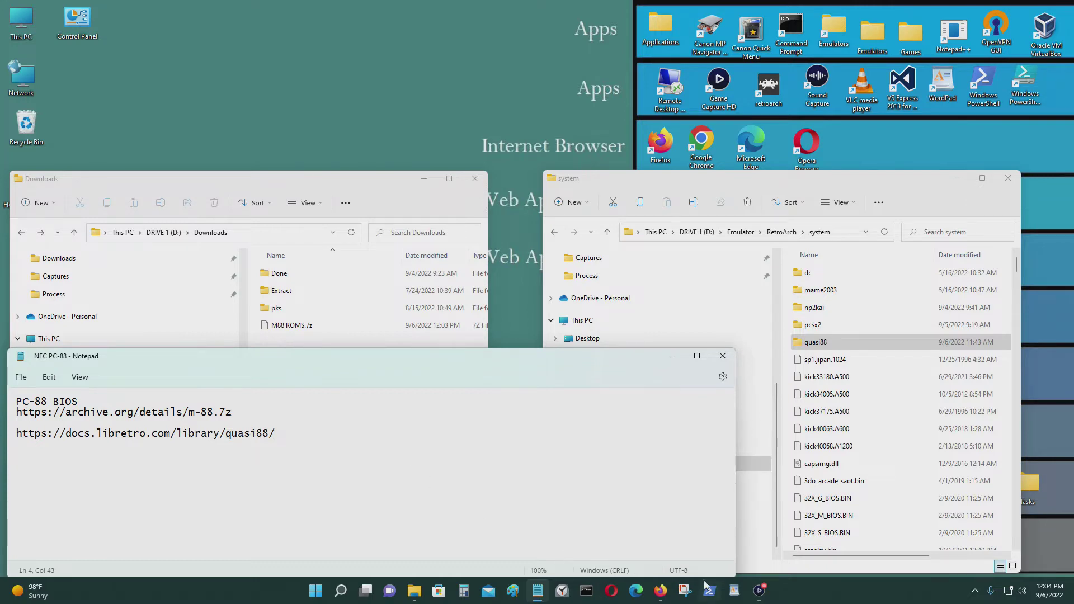
{"action": "left_click", "coordinate": [661, 591]}
Step: Scroll the QUASI88 docs to the Real BIOS table listing n88.rom, disk.rom and the quasi88 subfolder
{"action": "left_click", "coordinate": [147, 10]}
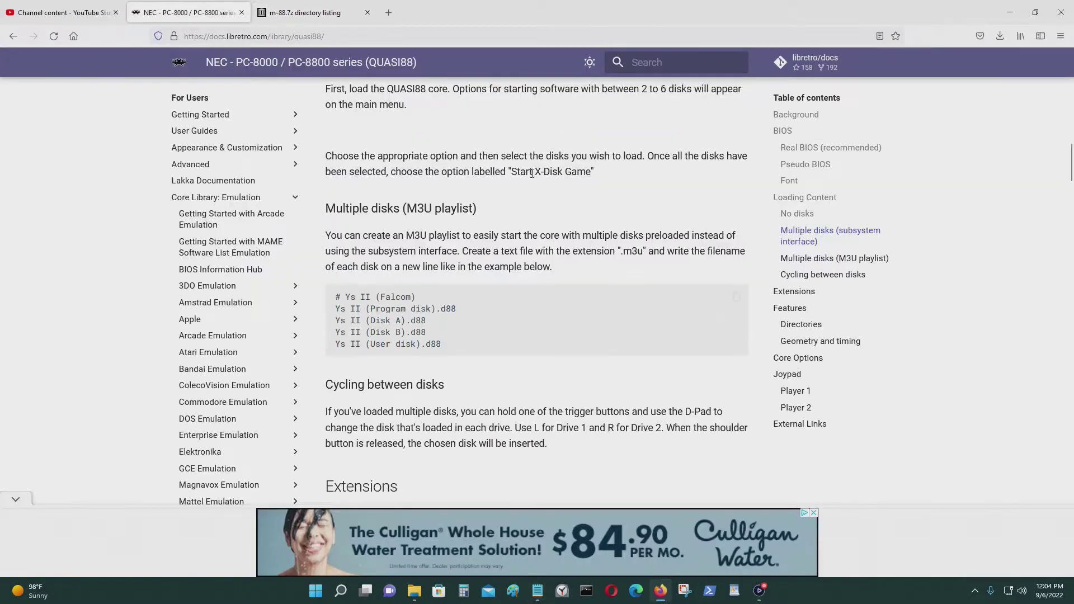
{"action": "scroll", "coordinate": [755, 400], "scroll_direction": "up", "scroll_amount": 2}
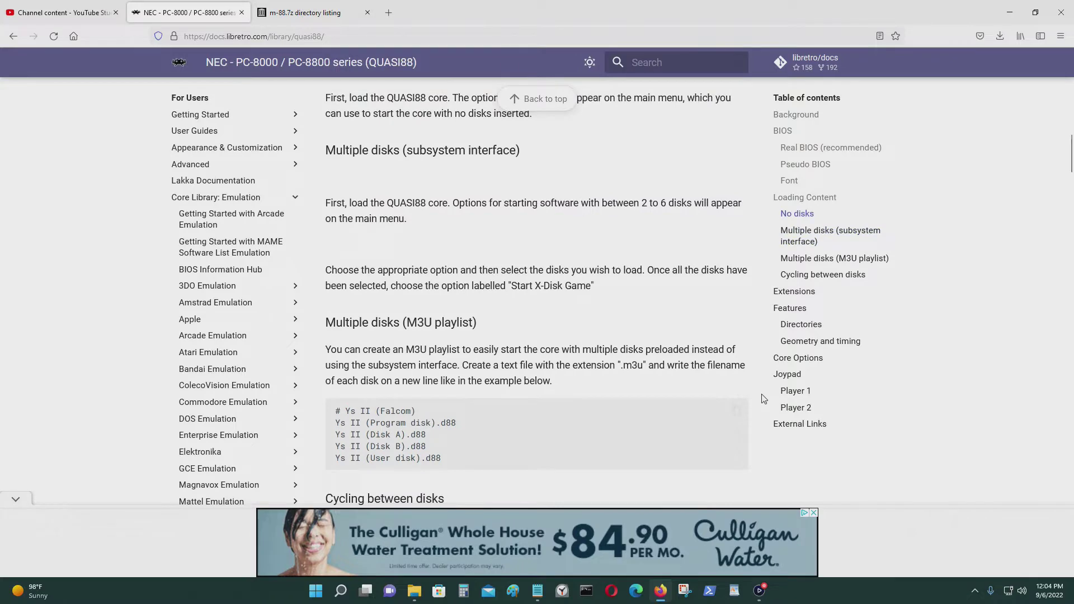
{"action": "scroll", "coordinate": [765, 410], "scroll_direction": "up", "scroll_amount": 10}
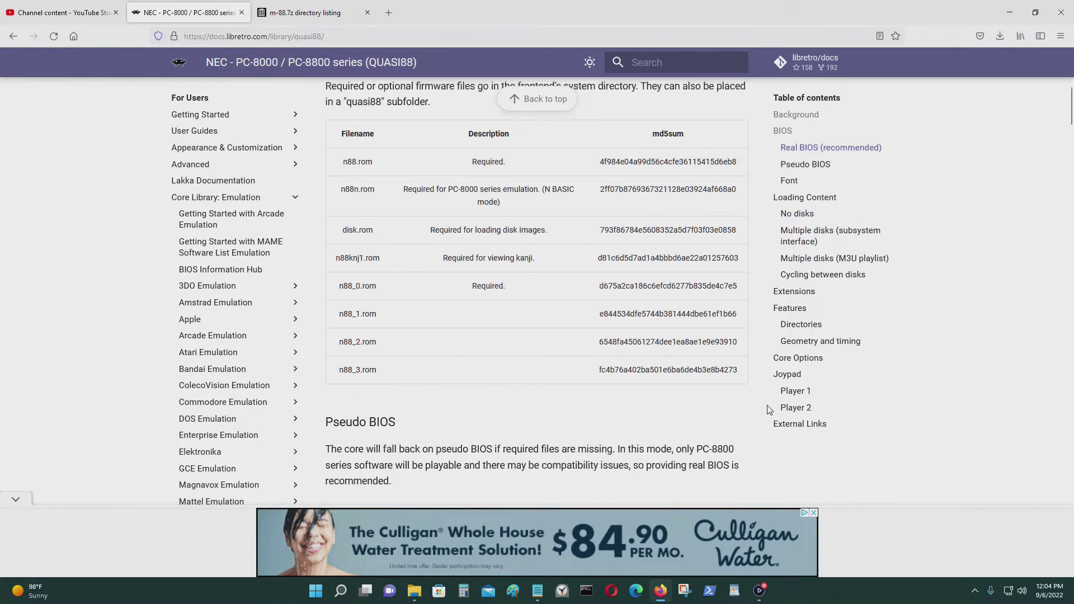
{"action": "scroll", "coordinate": [769, 410], "scroll_direction": "down", "scroll_amount": 1}
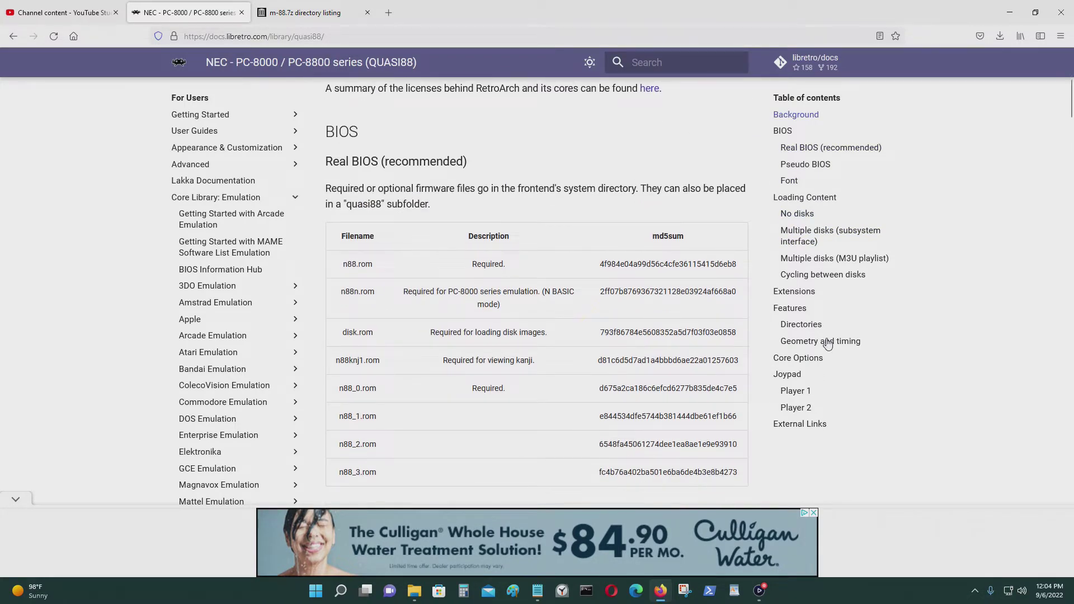
{"action": "scroll", "coordinate": [833, 343], "scroll_direction": "up", "scroll_amount": 3}
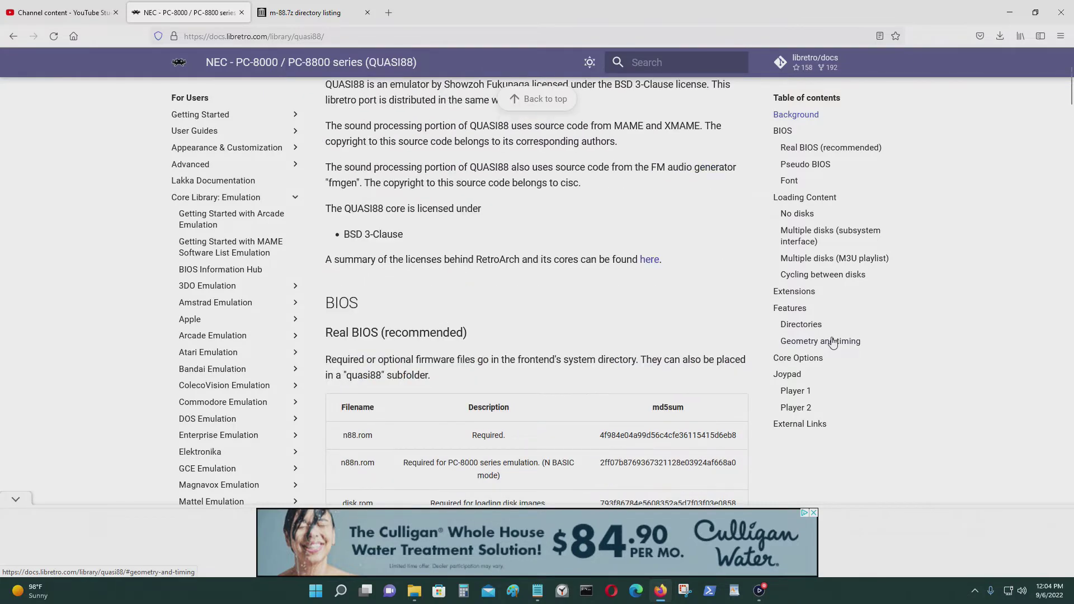
{"action": "scroll", "coordinate": [836, 341], "scroll_direction": "up", "scroll_amount": 3}
{"action": "scroll", "coordinate": [835, 342], "scroll_direction": "down", "scroll_amount": 6}
{"action": "scroll", "coordinate": [838, 344], "scroll_direction": "down", "scroll_amount": 2}
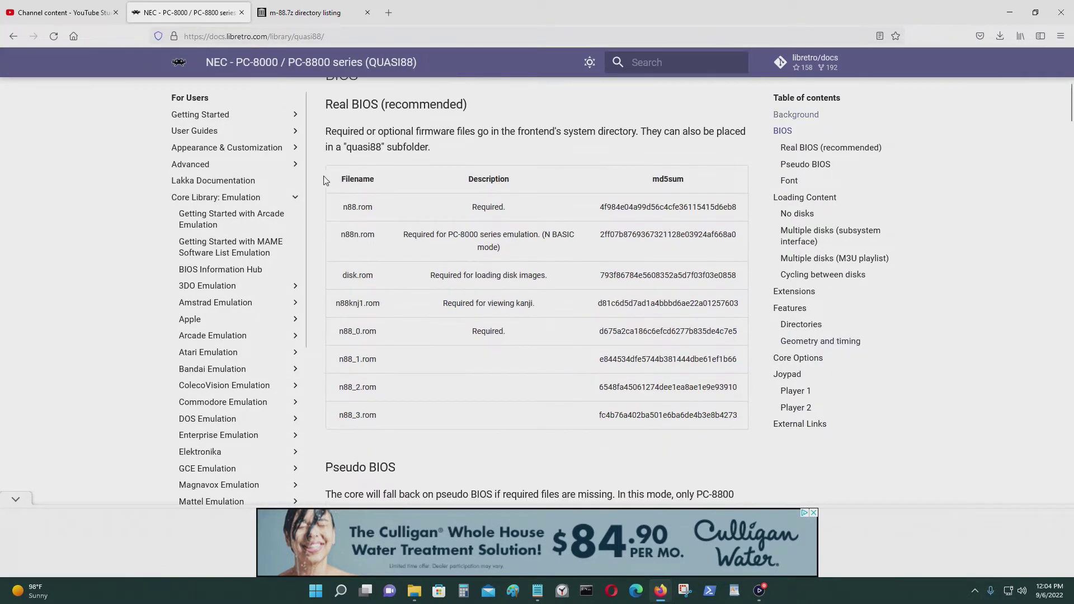
{"action": "scroll", "coordinate": [882, 327], "scroll_direction": "down", "scroll_amount": 4}
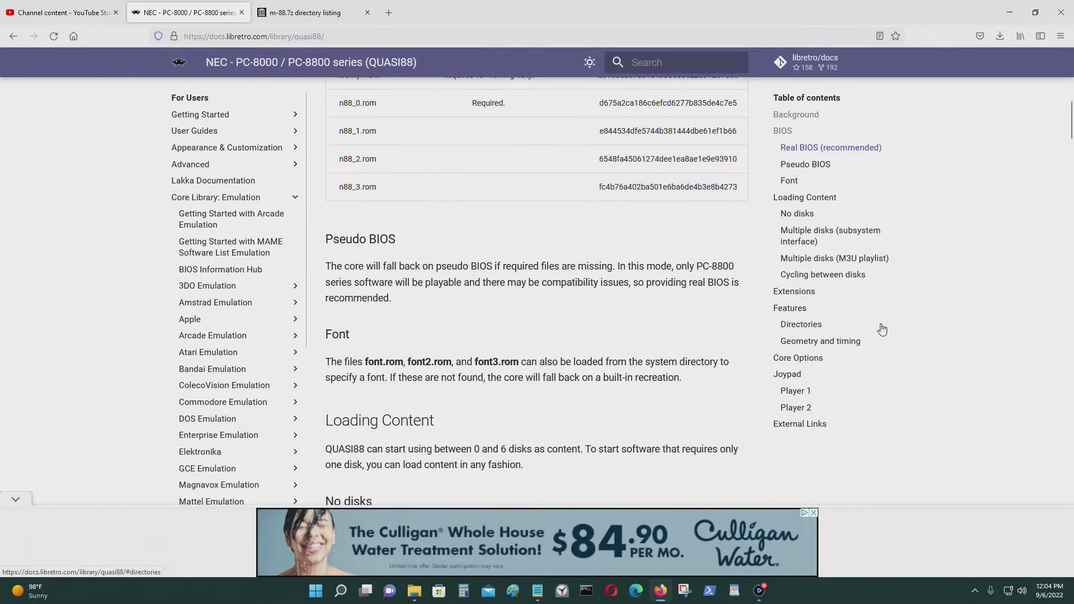
{"action": "scroll", "coordinate": [894, 330], "scroll_direction": "down", "scroll_amount": 9}
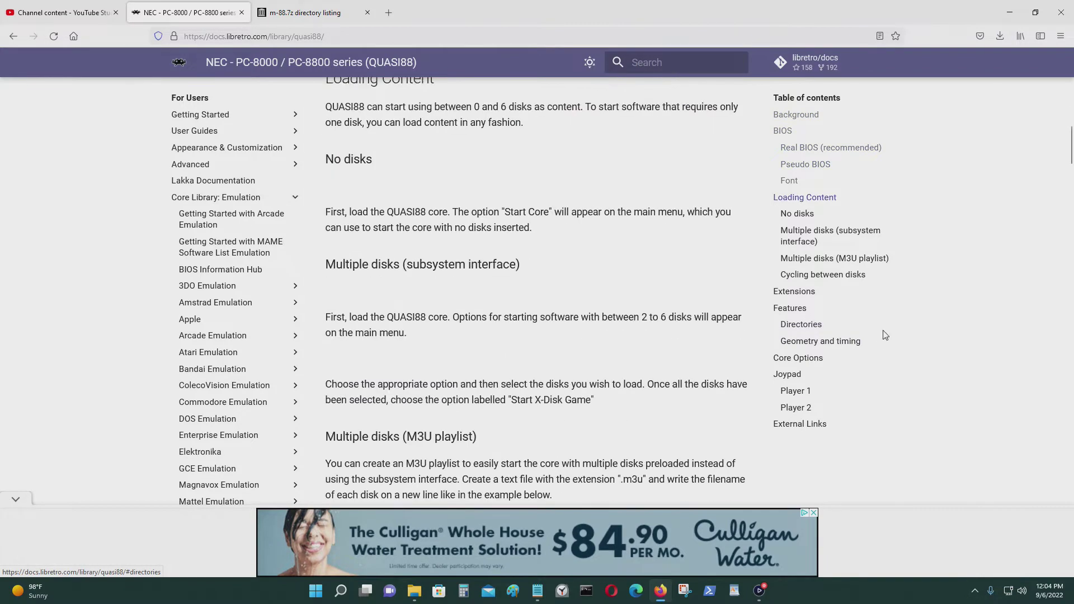
{"action": "scroll", "coordinate": [893, 342], "scroll_direction": "down", "scroll_amount": 3}
{"action": "scroll", "coordinate": [892, 340], "scroll_direction": "up", "scroll_amount": 2}
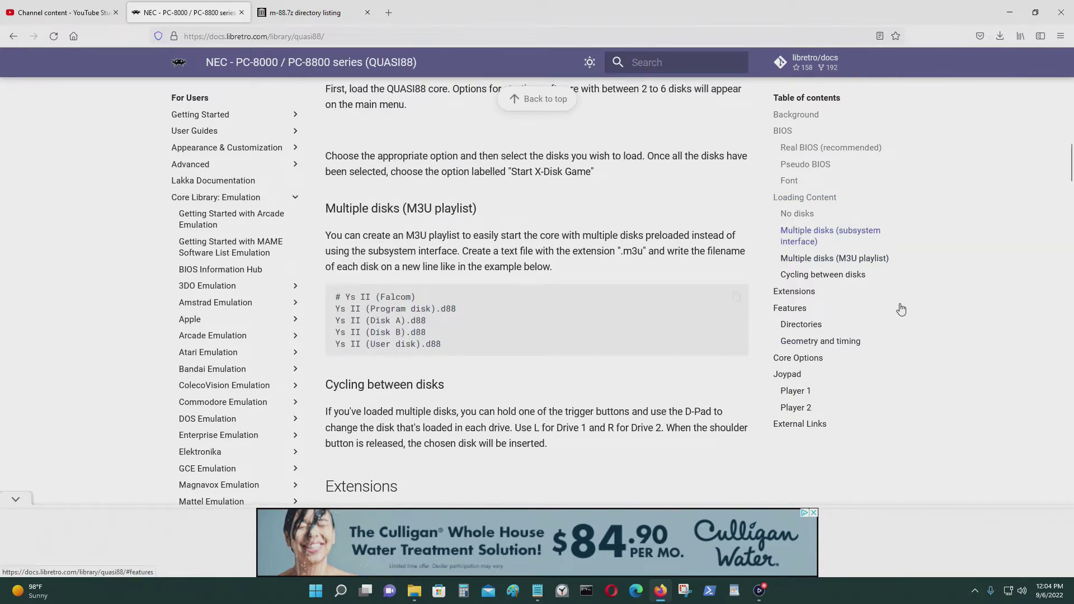
{"action": "scroll", "coordinate": [778, 264], "scroll_direction": "down", "scroll_amount": 2}
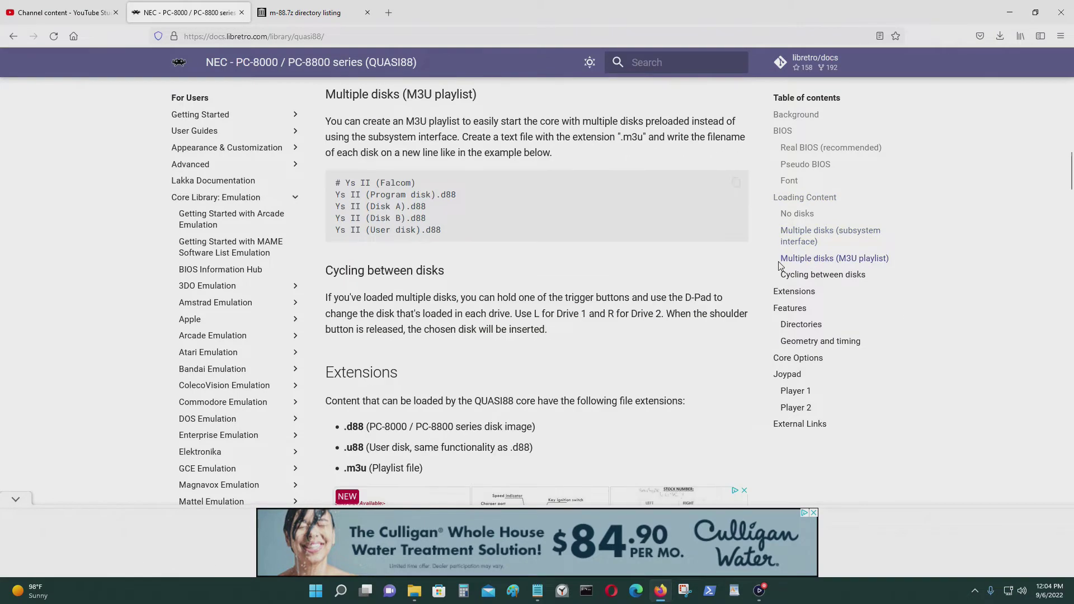
{"action": "scroll", "coordinate": [810, 289], "scroll_direction": "down", "scroll_amount": 9}
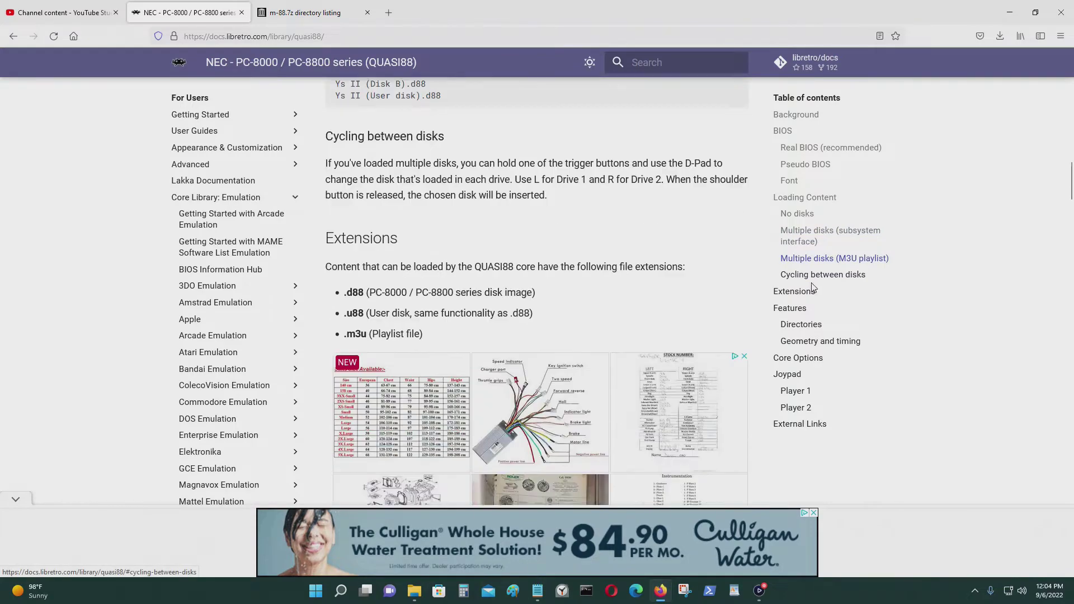
{"action": "scroll", "coordinate": [810, 289], "scroll_direction": "down", "scroll_amount": 15}
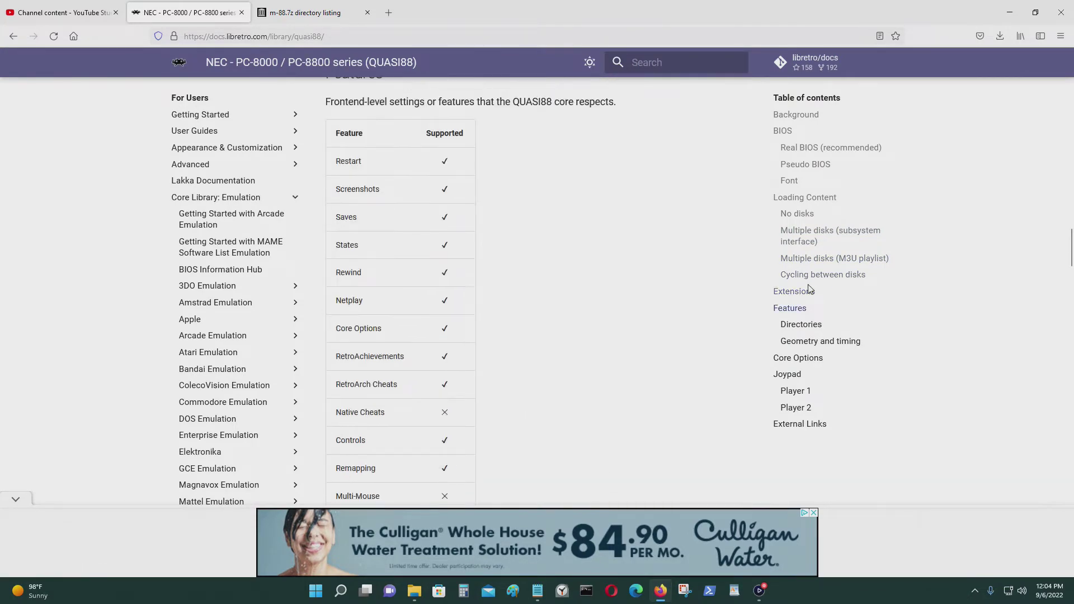
{"action": "scroll", "coordinate": [810, 289], "scroll_direction": "down", "scroll_amount": 15}
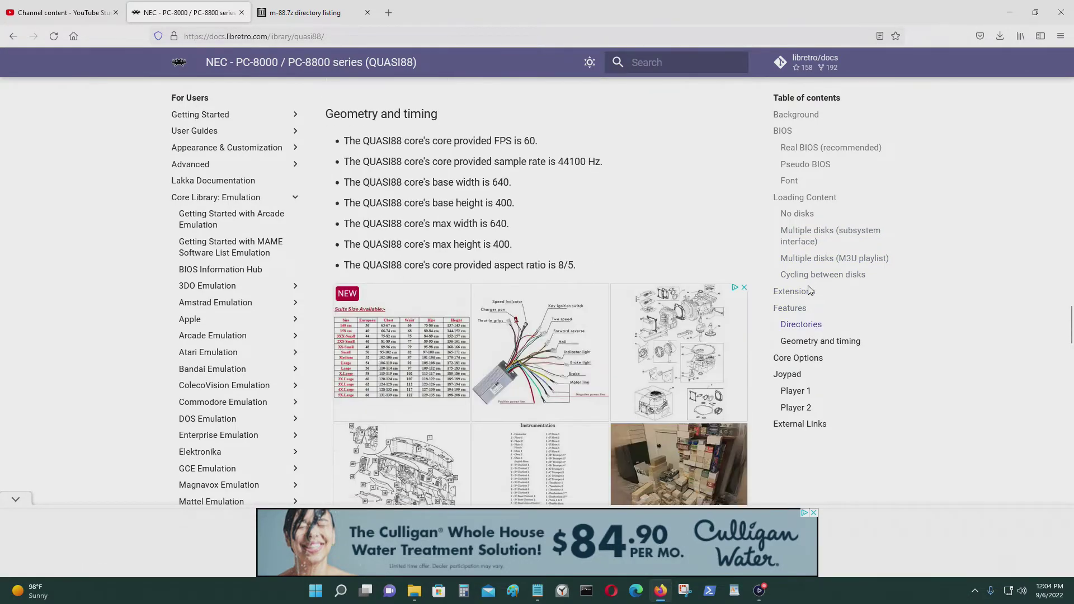
{"action": "scroll", "coordinate": [814, 252], "scroll_direction": "up", "scroll_amount": 15}
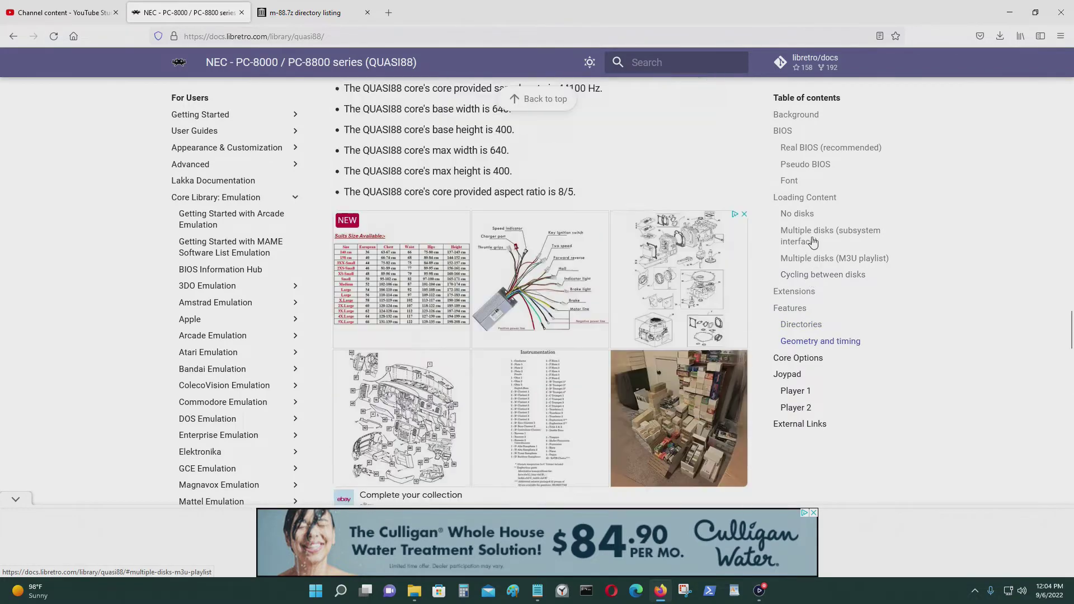
{"action": "scroll", "coordinate": [815, 200], "scroll_direction": "up", "scroll_amount": 15}
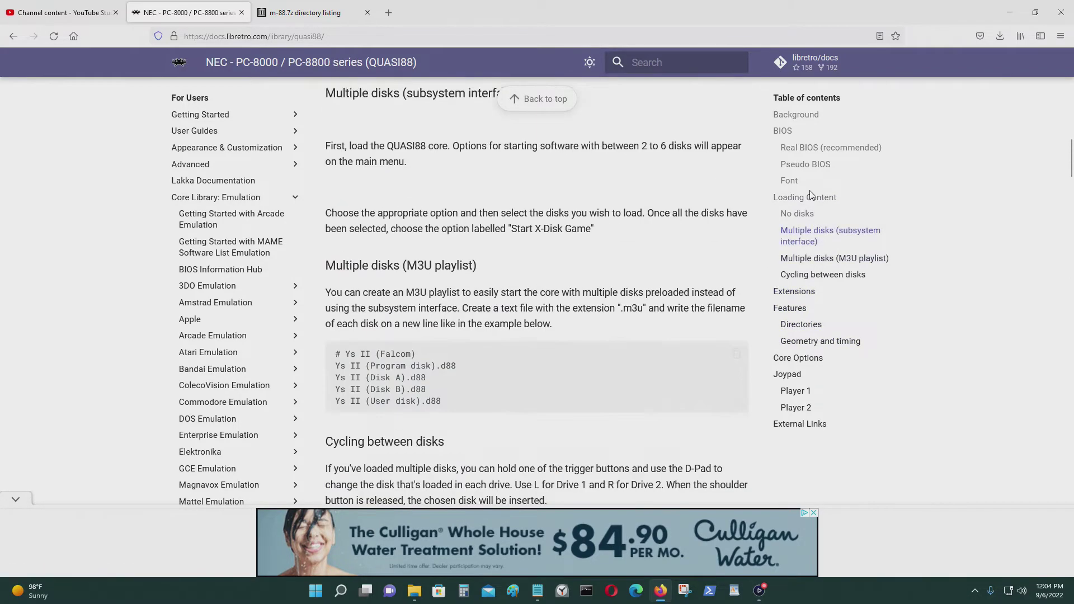
{"action": "scroll", "coordinate": [805, 213], "scroll_direction": "up", "scroll_amount": 10}
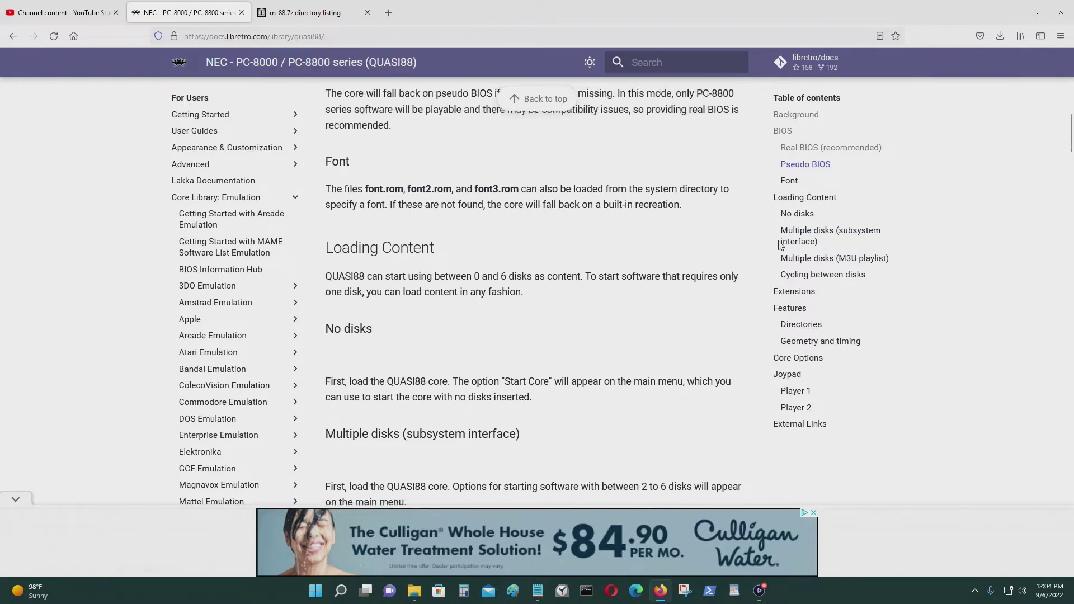
{"action": "scroll", "coordinate": [775, 256], "scroll_direction": "up", "scroll_amount": 3}
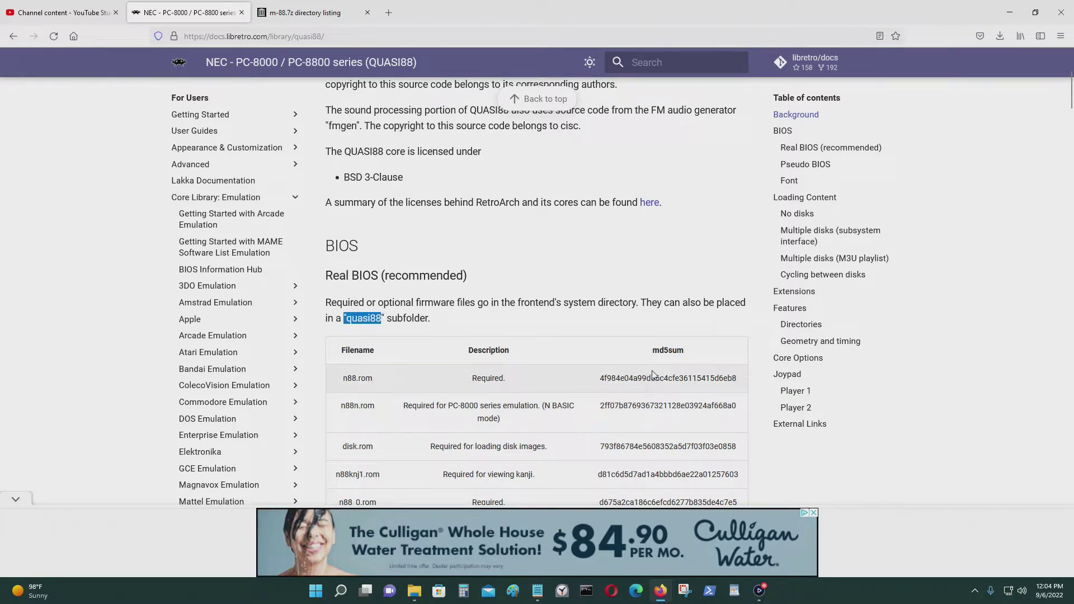
Step: Open RetroArch's system\quasi88 folder beside Downloads and select M88 ROMS.7z
{"action": "left_click", "coordinate": [1010, 12]}
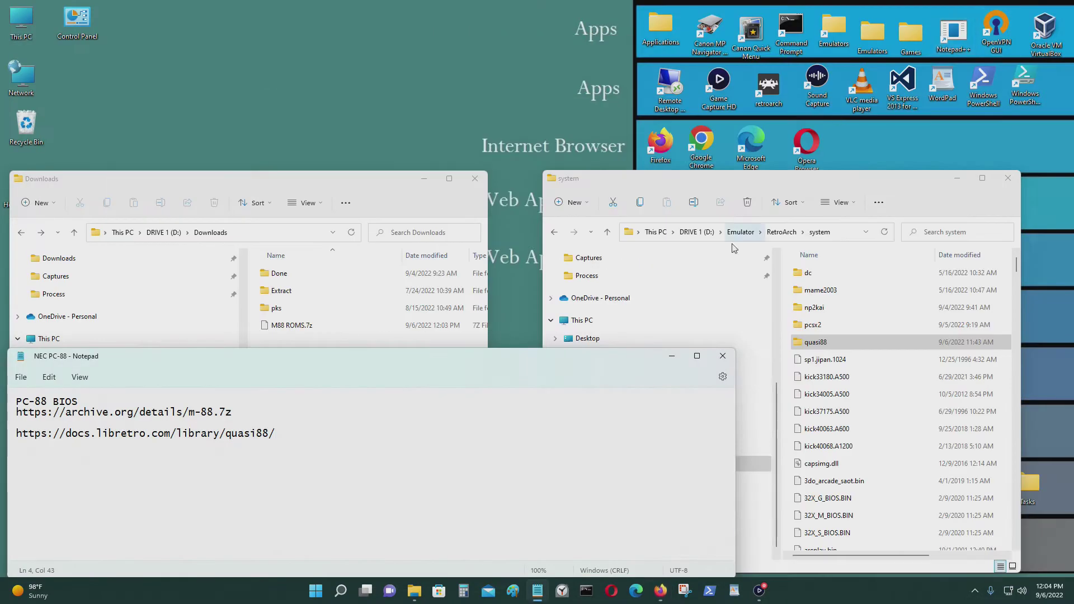
{"action": "left_click", "coordinate": [812, 328]}
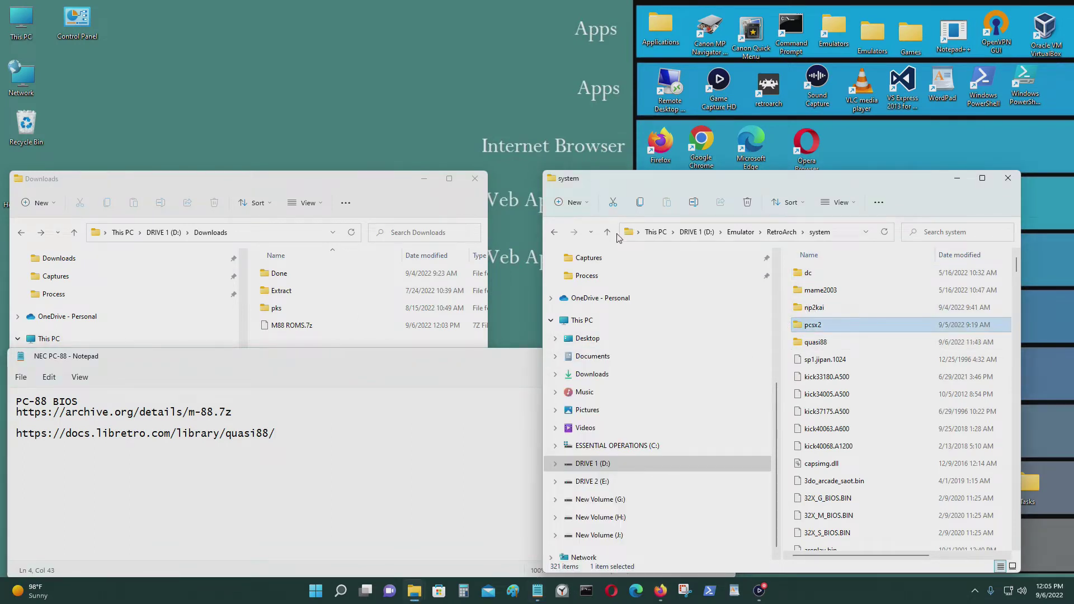
{"action": "left_click", "coordinate": [560, 230]}
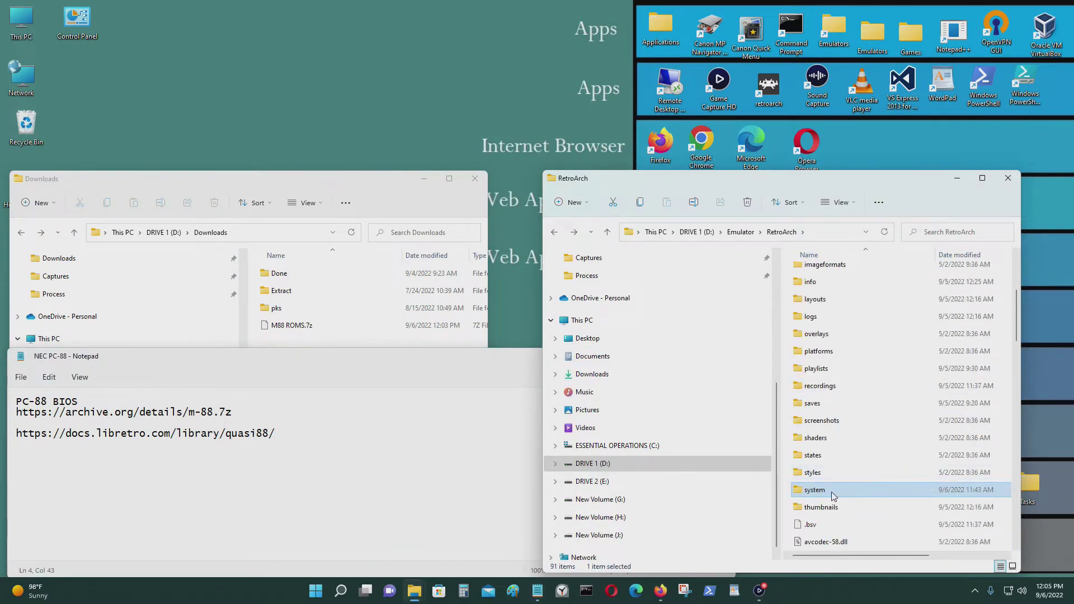
{"action": "double_click", "coordinate": [834, 495]}
{"action": "double_click", "coordinate": [836, 348]}
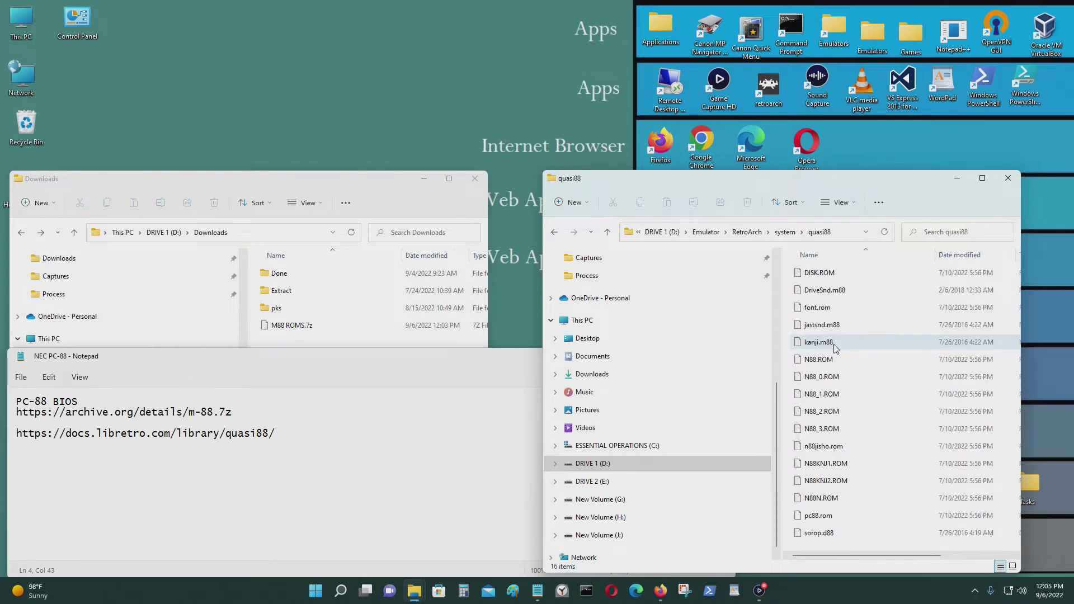
{"action": "left_click", "coordinate": [494, 362]}
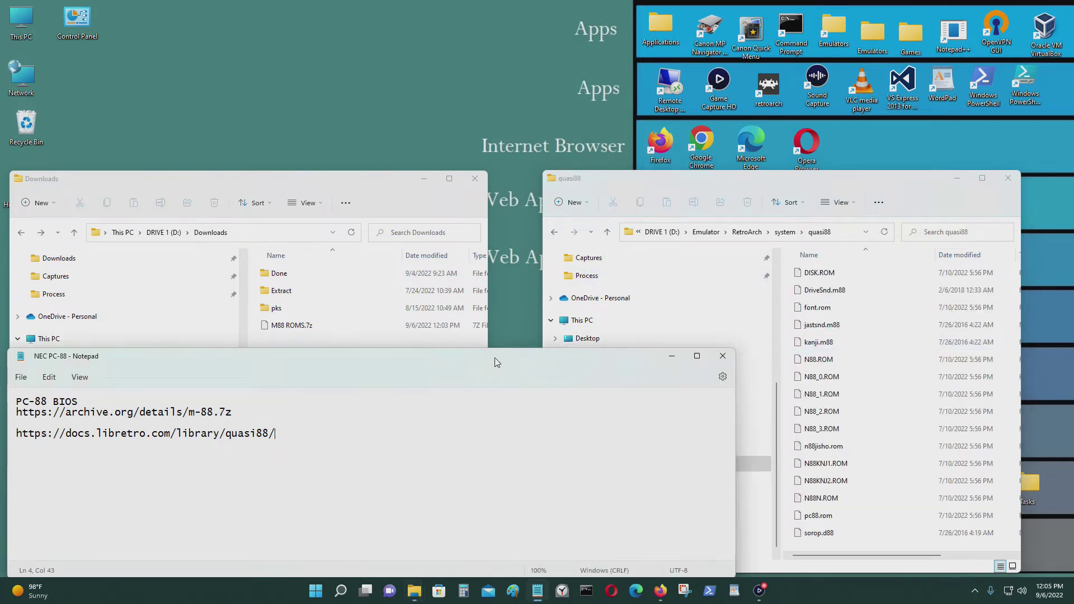
{"action": "left_click", "coordinate": [660, 360]}
{"action": "left_click", "coordinate": [309, 326]}
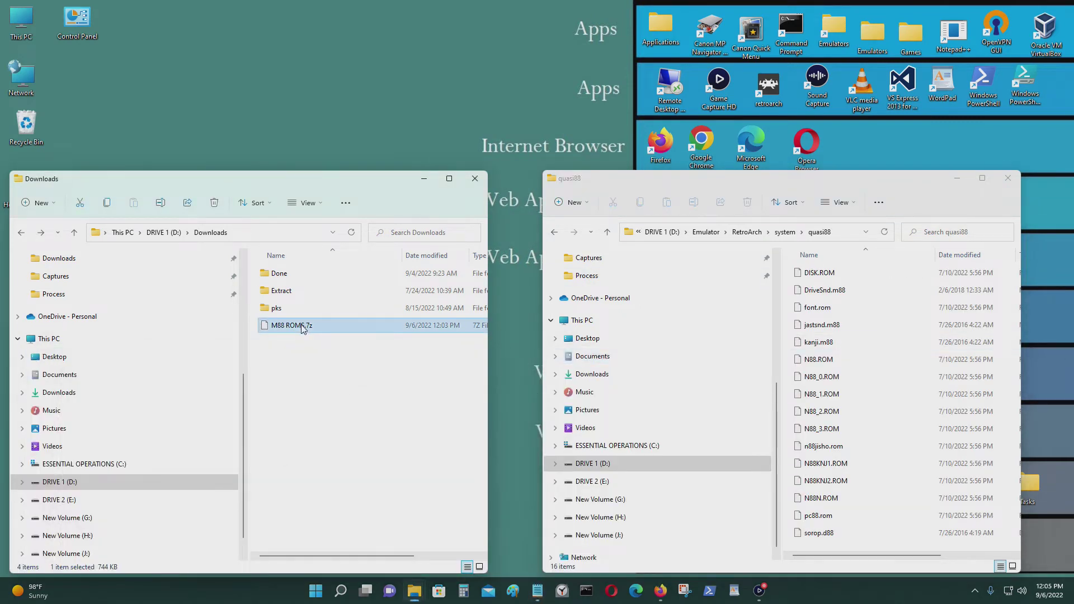
Step: Check the file properties of M88 ROMS.7z
{"action": "right_click", "coordinate": [301, 327]}
{"action": "left_click", "coordinate": [401, 464]}
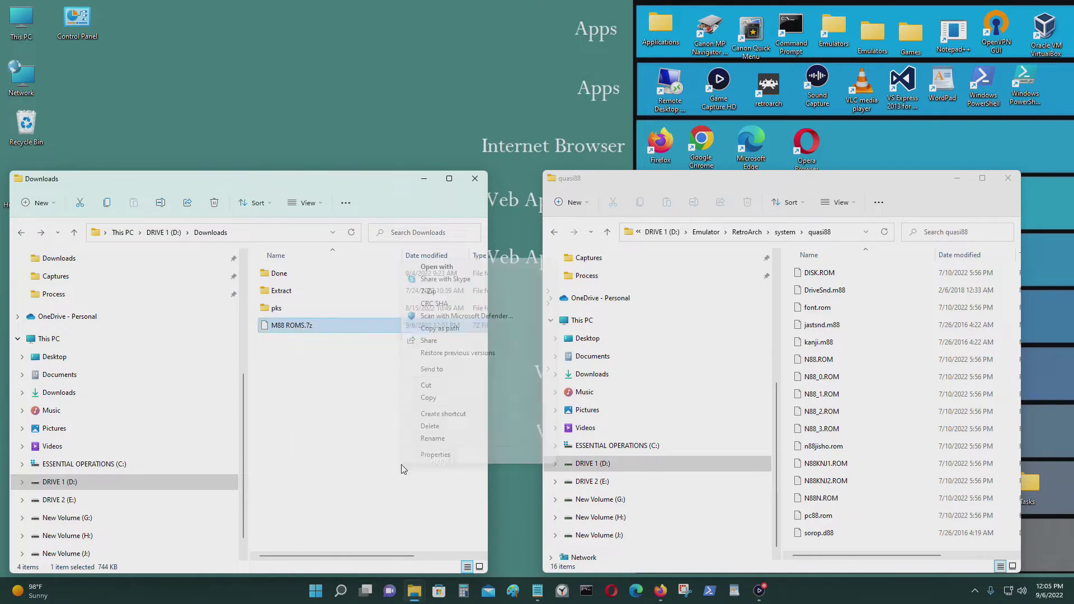
{"action": "left_click", "coordinate": [505, 455]}
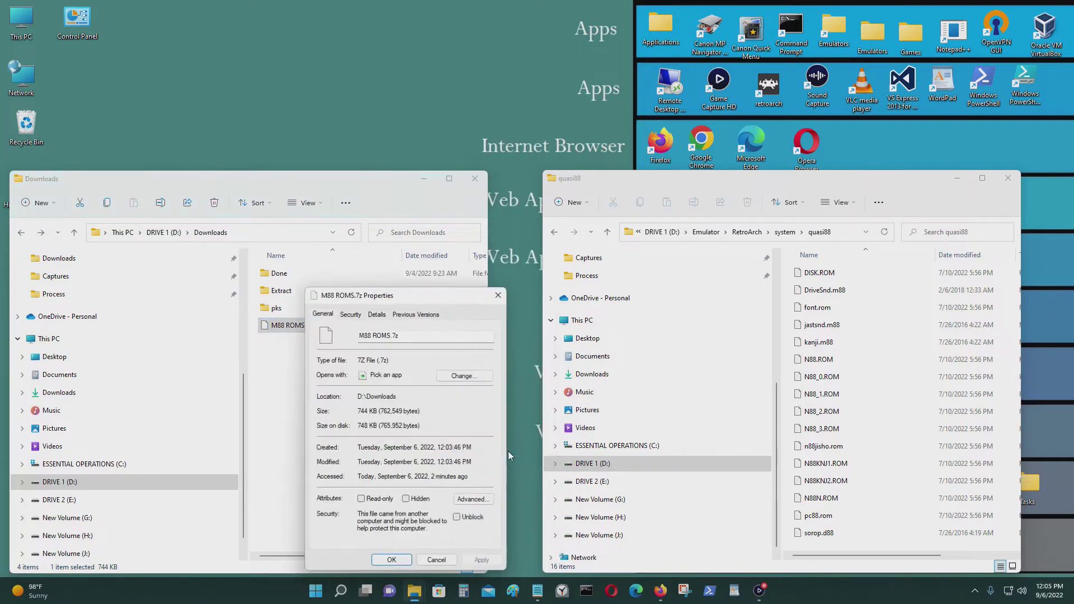
{"action": "left_click", "coordinate": [498, 295]}
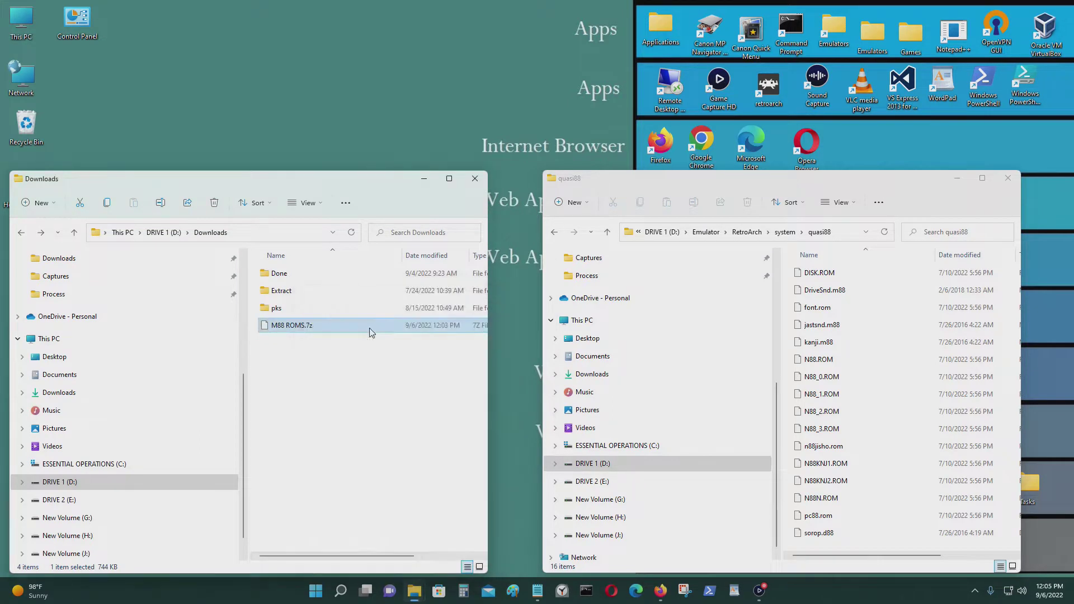
Step: Extract M88 ROMS.7z into Downloads with 7-Zip's Extract Here
{"action": "right_click", "coordinate": [370, 328]}
{"action": "left_click", "coordinate": [431, 473]}
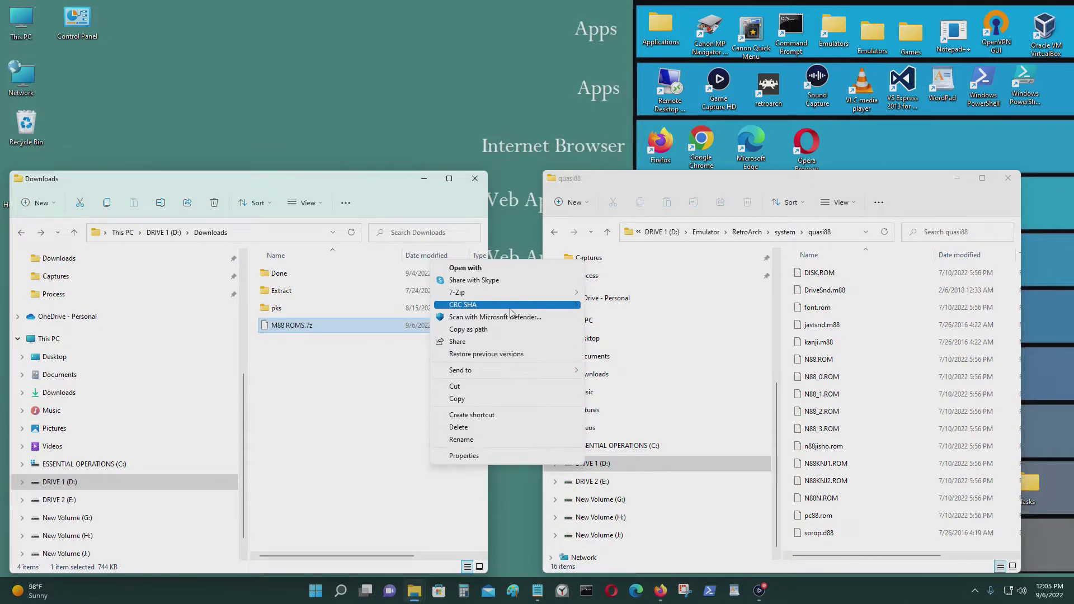
{"action": "mouse_move", "coordinate": [513, 292]}
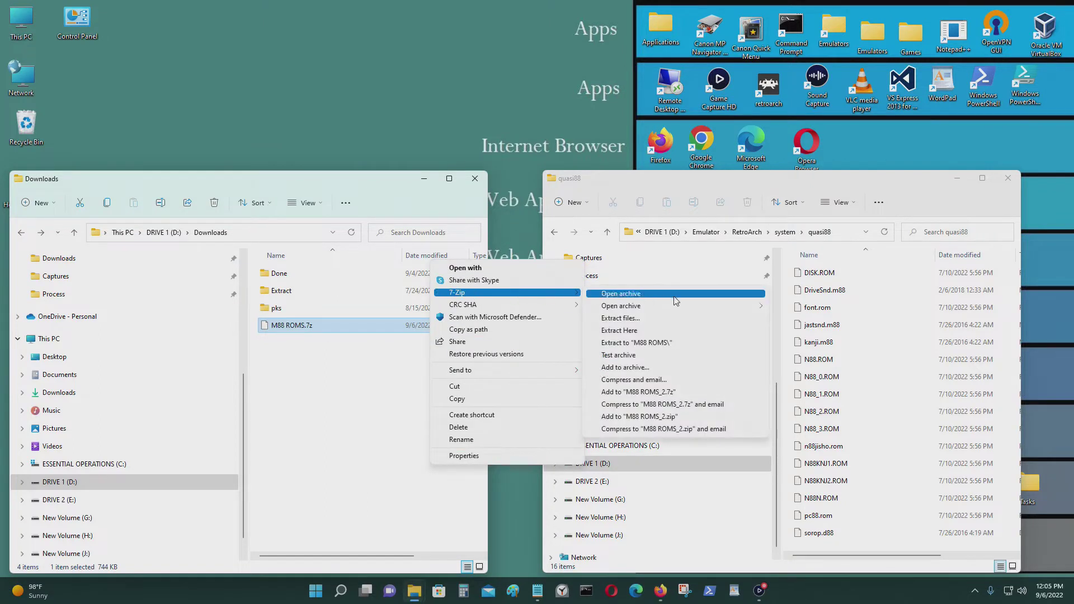
{"action": "left_click", "coordinate": [678, 333]}
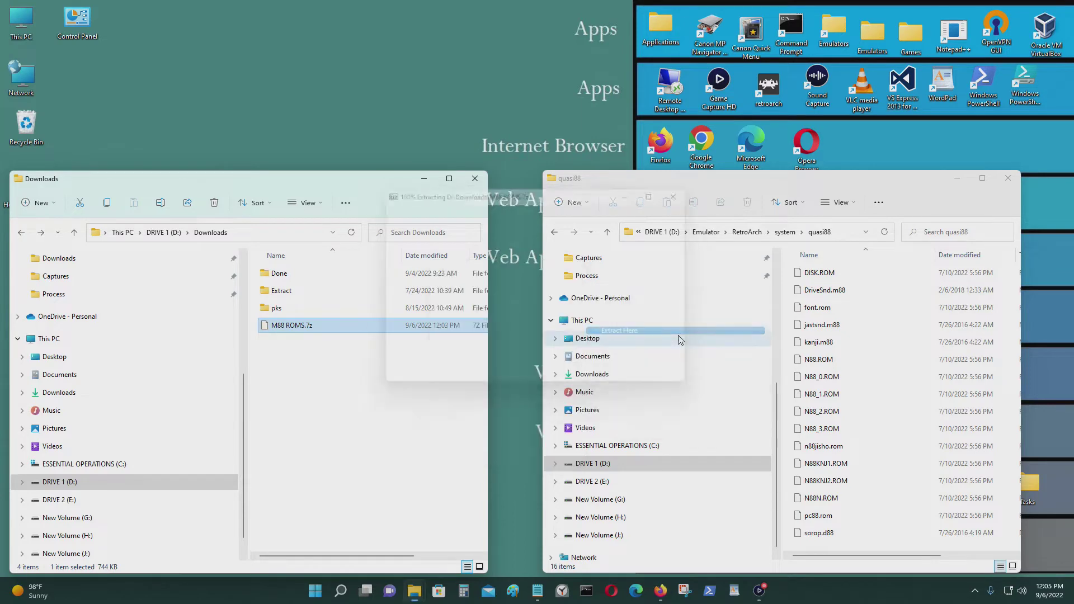
Step: Search Google for '7zip' in a new tab and open the 7-zip.org home page
{"action": "left_click", "coordinate": [661, 590]}
{"action": "left_click", "coordinate": [389, 12]}
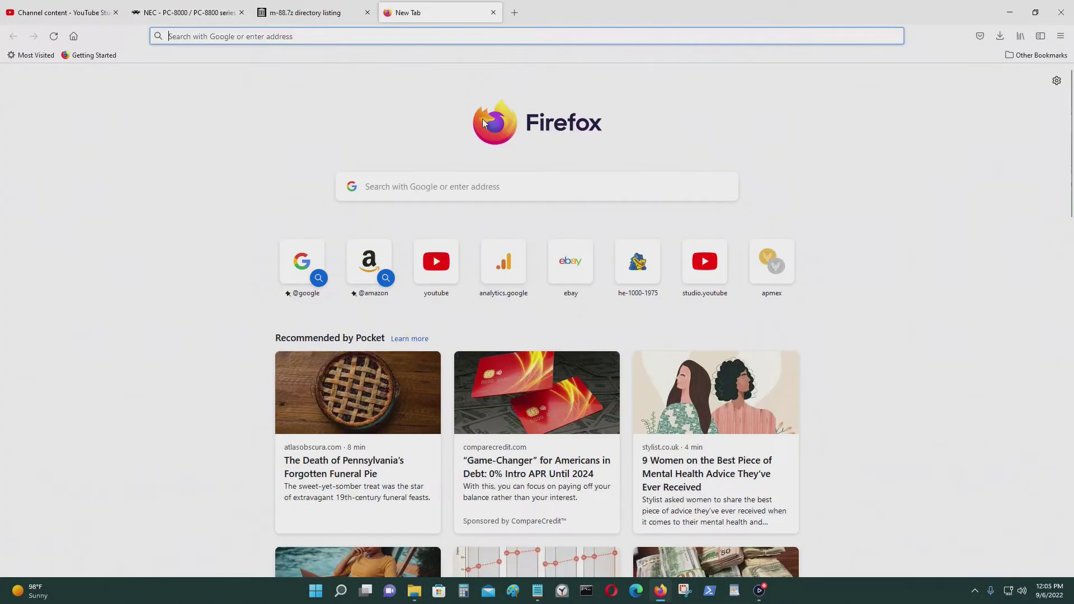
{"action": "type", "text": "www.google.com/"}
{"action": "key", "text": "Return"}
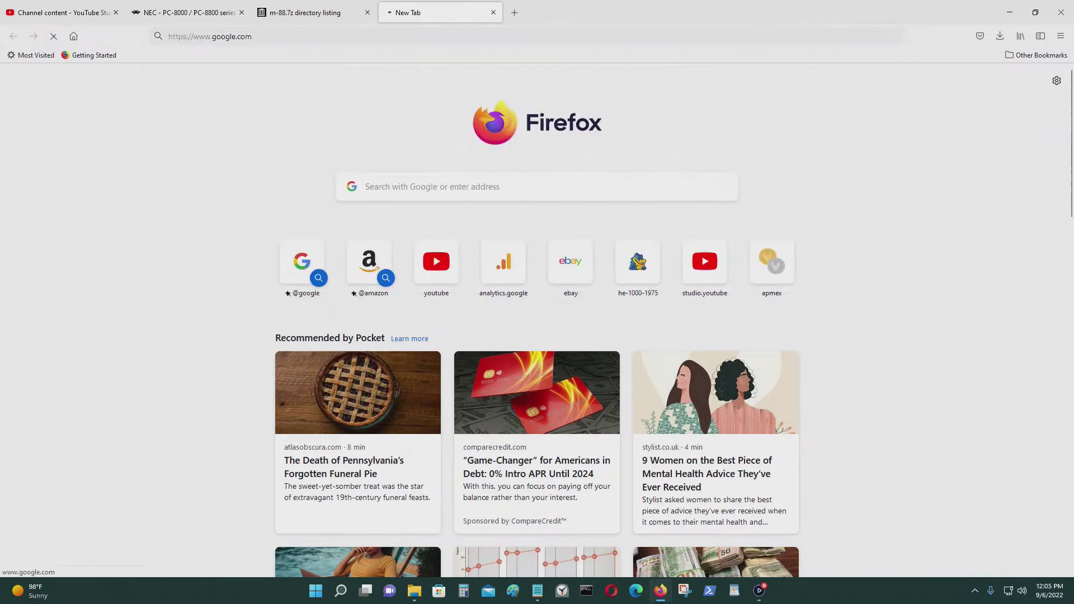
{"action": "type", "text": "7zip"}
{"action": "key", "text": "Return"}
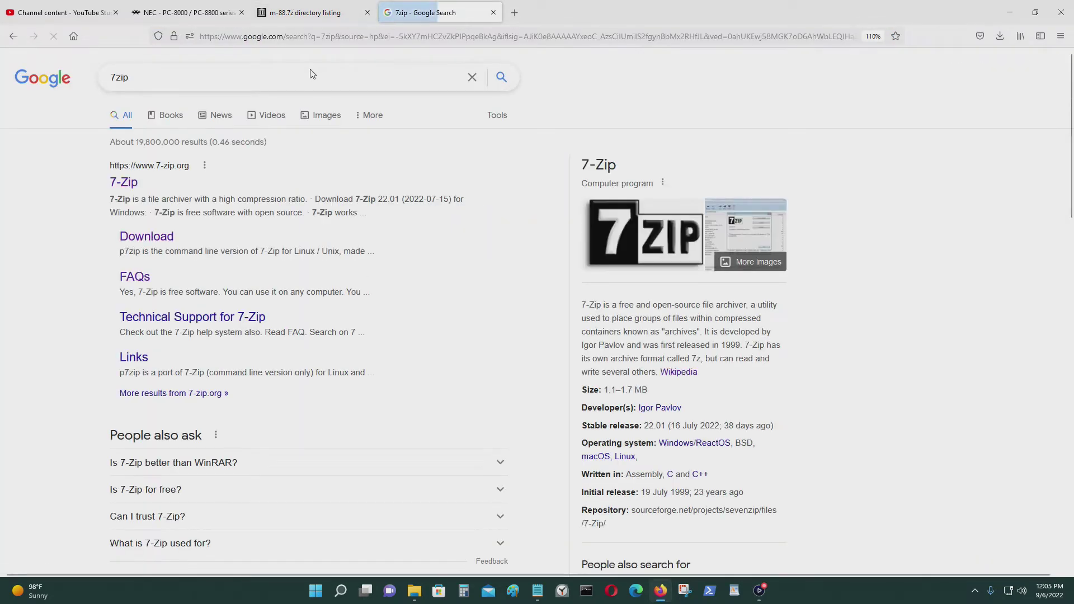
{"action": "left_click", "coordinate": [125, 183]}
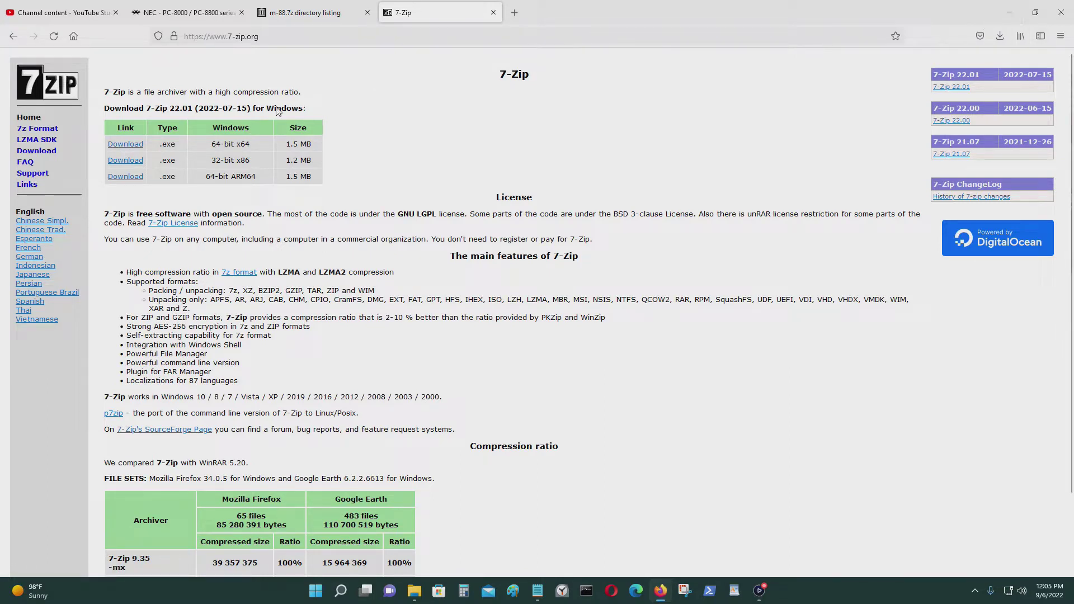
{"action": "left_click", "coordinate": [1009, 12]}
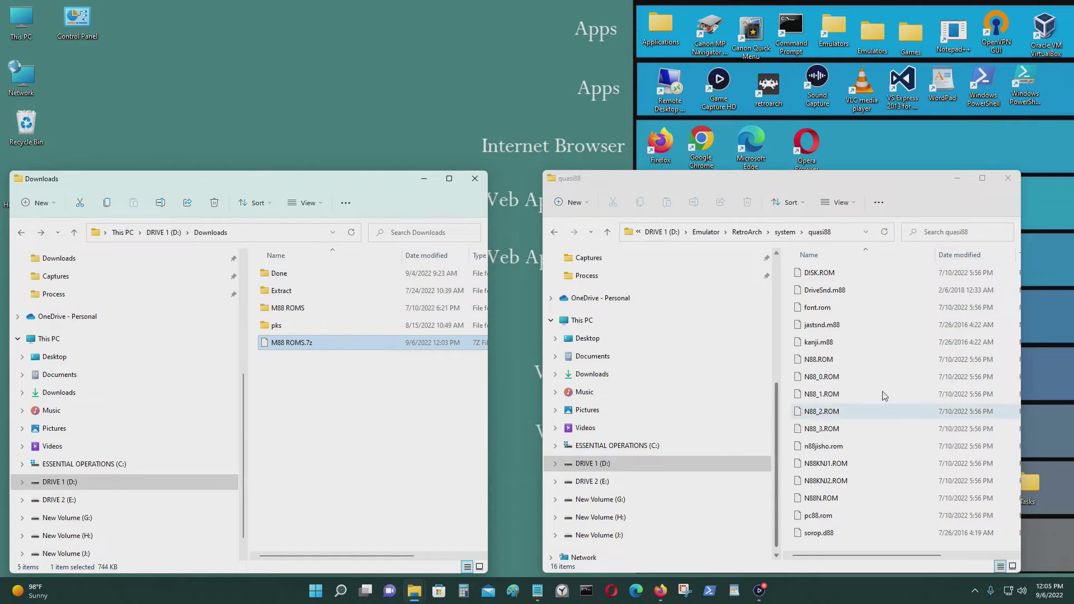
Step: Move all 16 BIOS files from M88 ROMS into system\quasi88, replacing the existing copies
{"action": "left_click_drag", "start_coordinate": [362, 386], "coordinate": [346, 375]}
{"action": "double_click", "coordinate": [303, 308]}
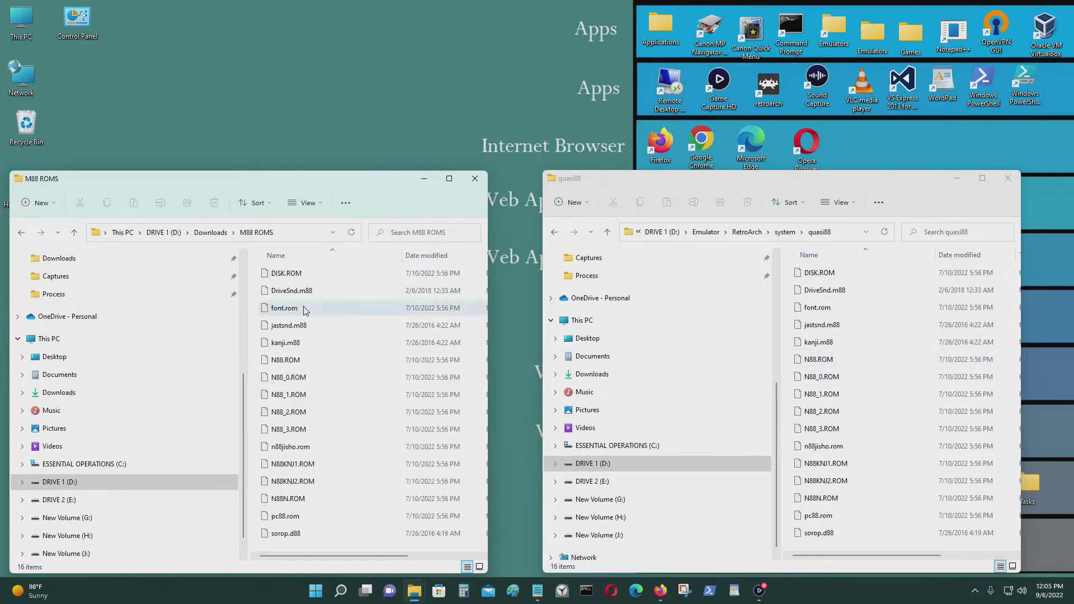
{"action": "left_click_drag", "start_coordinate": [255, 273], "coordinate": [390, 549]}
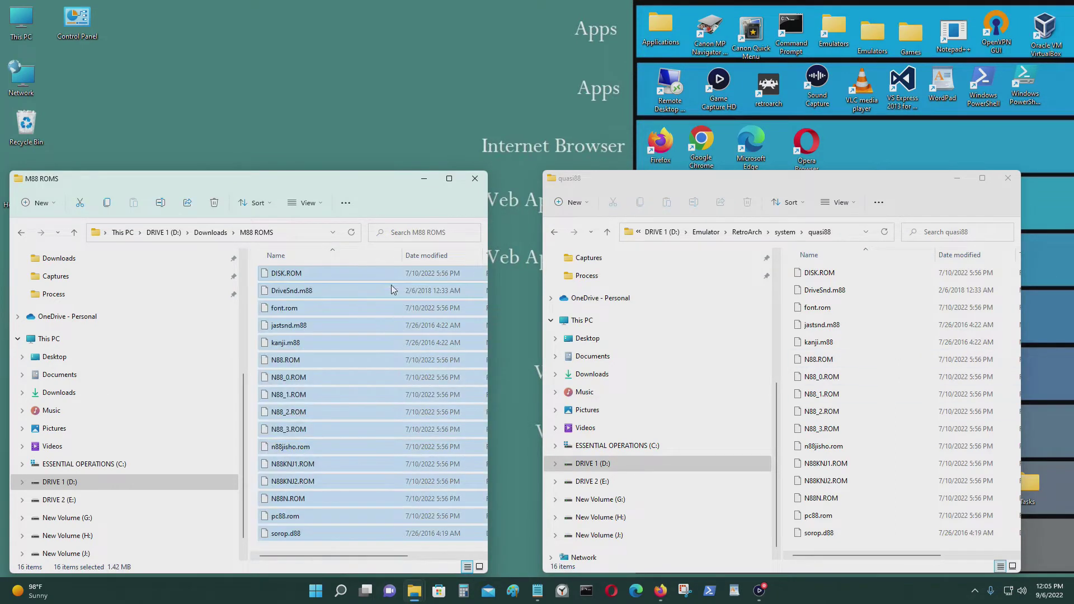
{"action": "left_click_drag", "start_coordinate": [394, 281], "coordinate": [786, 357]}
{"action": "left_click", "coordinate": [521, 203]}
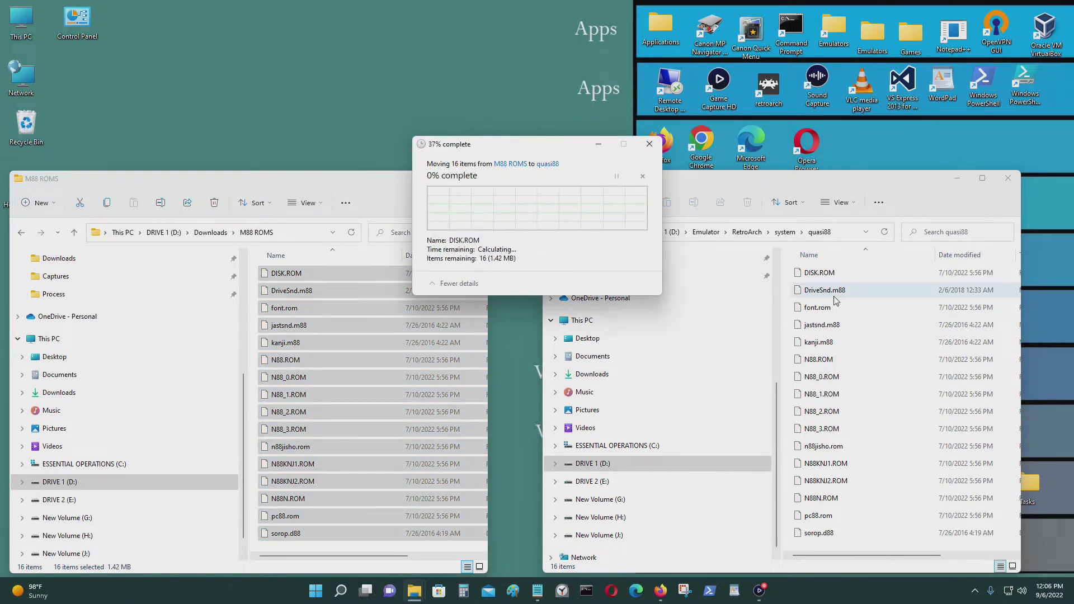
Step: Verify the quasi88 folder's contents, then launch retroarch.exe from the RetroArch folder
{"action": "left_click", "coordinate": [553, 232]}
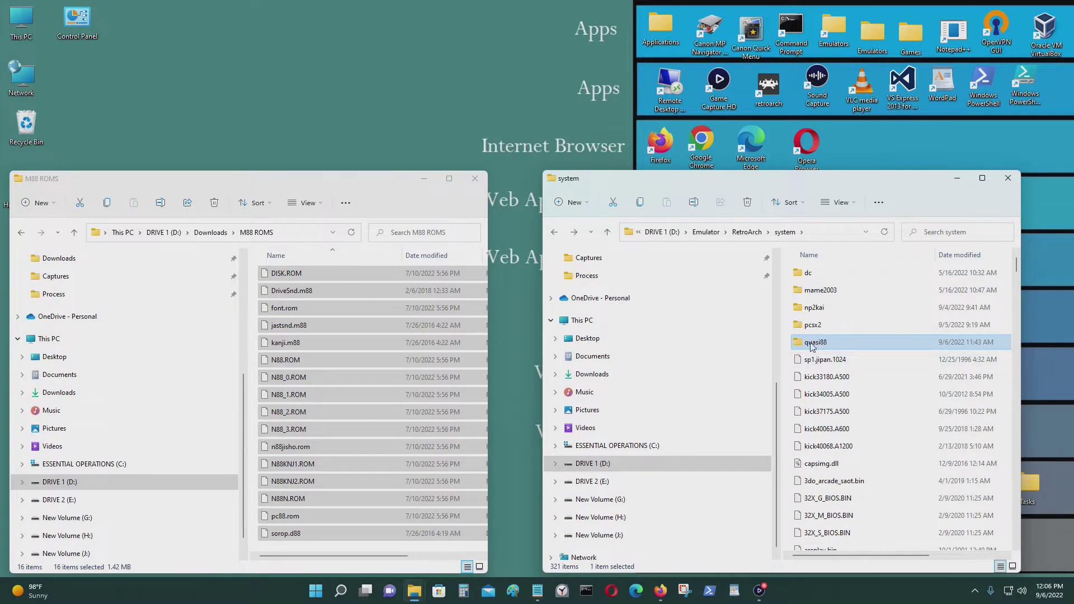
{"action": "mouse_move", "coordinate": [812, 349]}
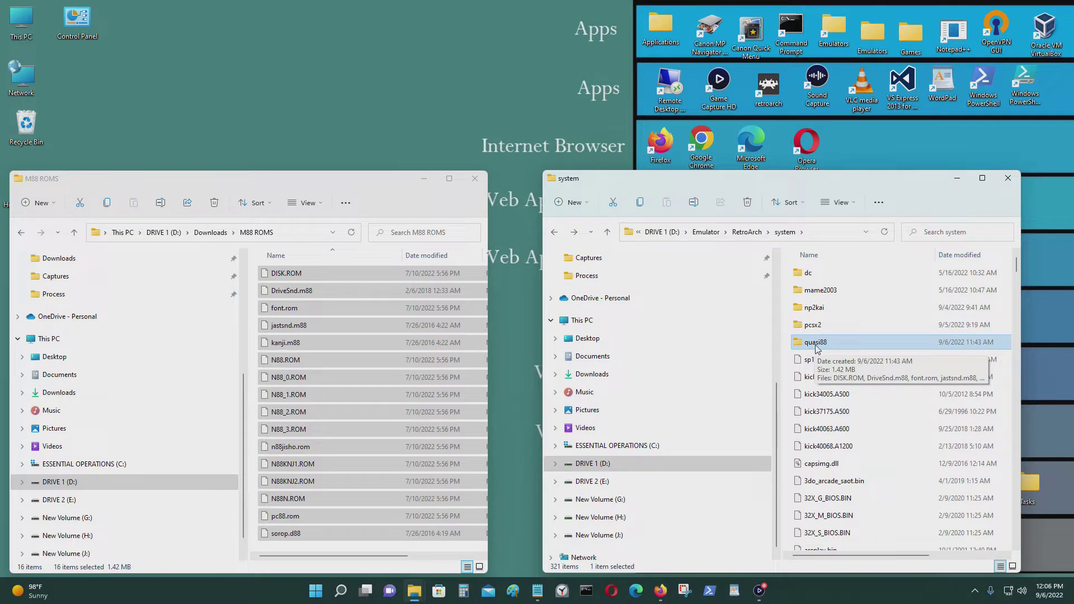
{"action": "double_click", "coordinate": [829, 352]}
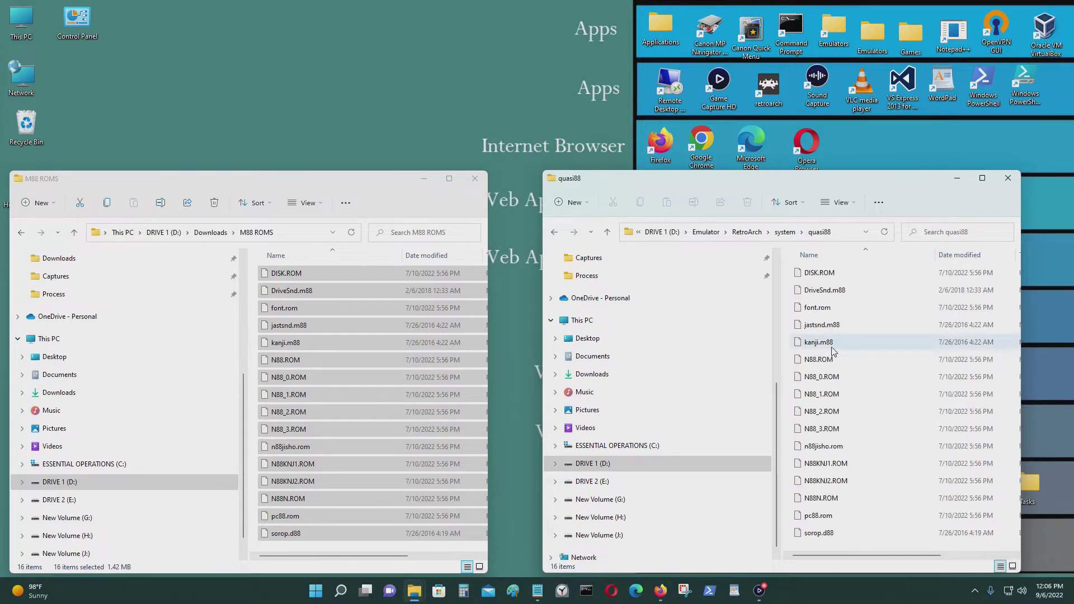
{"action": "left_click", "coordinate": [560, 235]}
{"action": "left_click", "coordinate": [560, 235]}
{"action": "scroll", "coordinate": [899, 426], "scroll_direction": "down", "scroll_amount": 8}
{"action": "scroll", "coordinate": [940, 431], "scroll_direction": "down", "scroll_amount": 8}
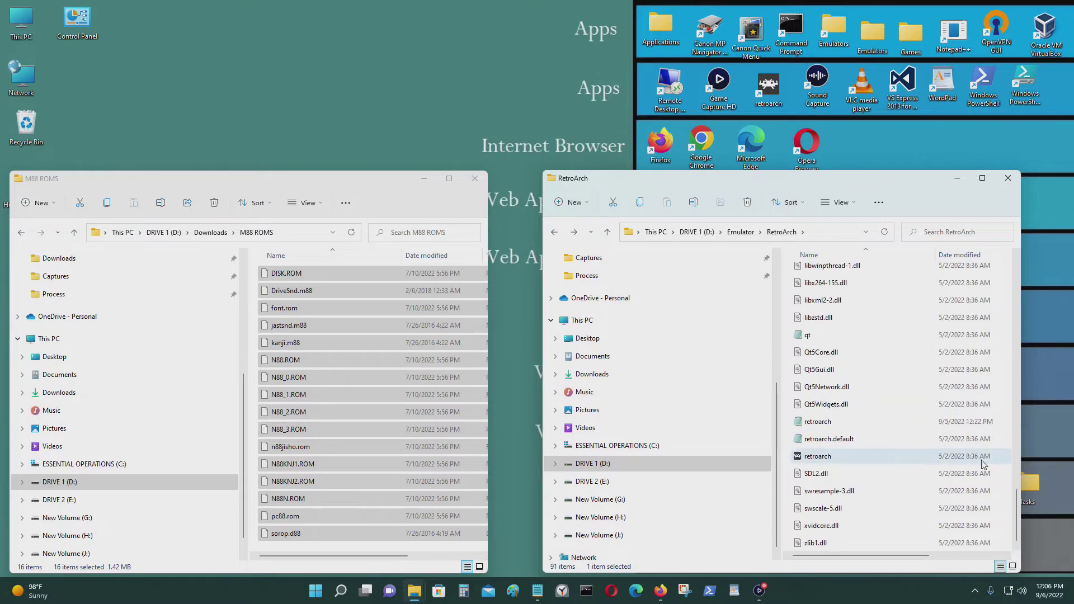
{"action": "double_click", "coordinate": [849, 460]}
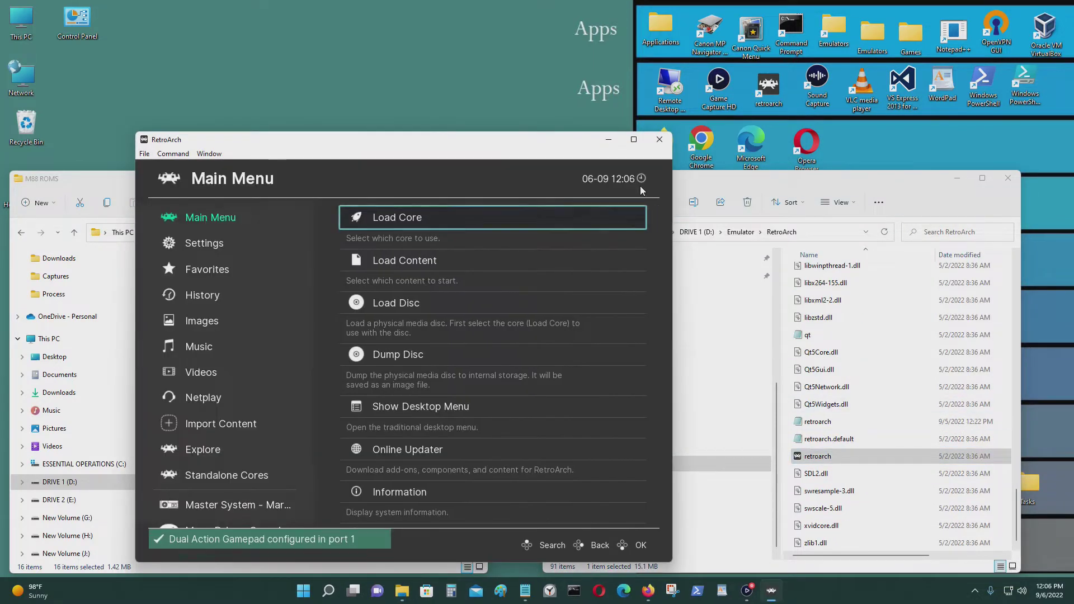
Step: Maximize RetroArch and go to Load Core > Download a Core
{"action": "left_click", "coordinate": [634, 139]}
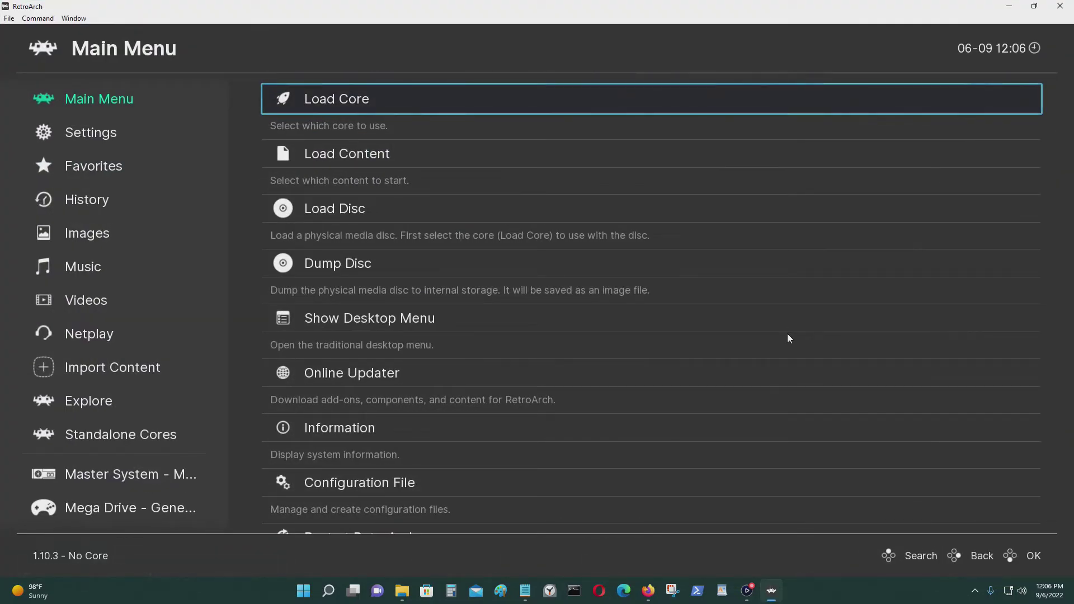
{"action": "key", "text": "Left"}
{"action": "key", "text": "Down"}
{"action": "key", "text": "Up"}
{"action": "key", "text": "Right"}
{"action": "key", "text": "Return"}
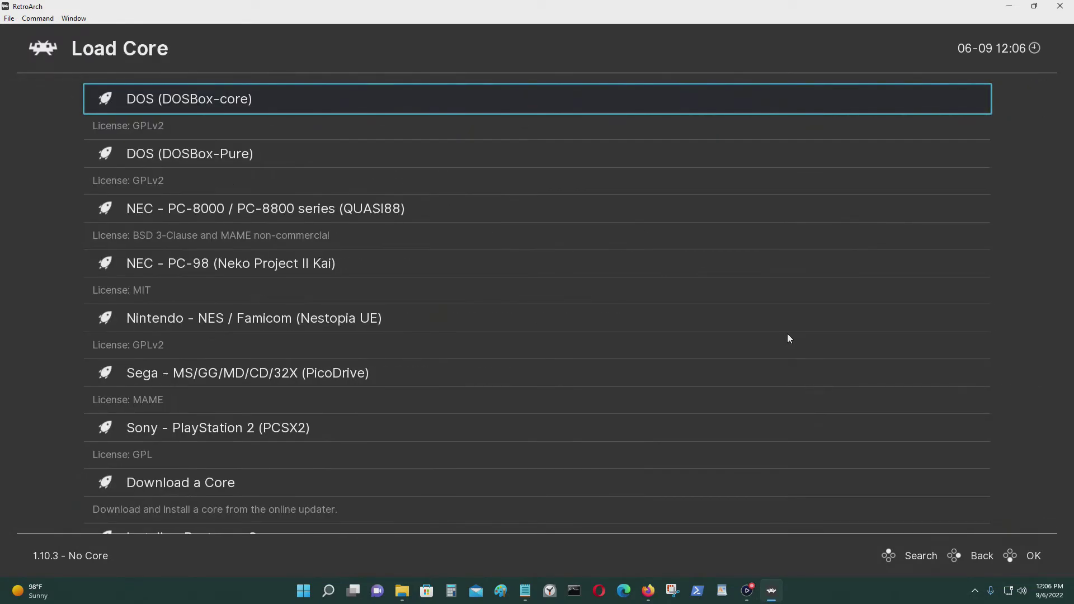
{"action": "key", "text": "Up"}
{"action": "key", "text": "Up"}
{"action": "key", "text": "Up"}
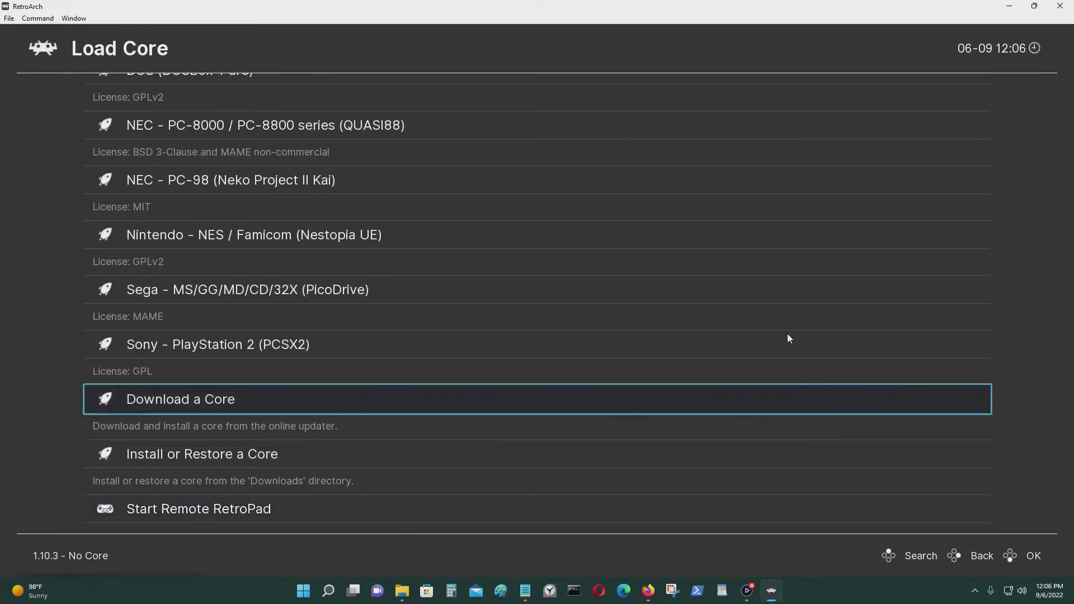
{"action": "key", "text": "Return"}
Step: Choose NEC - PC-8000 / PC-8800 series (QUASI88), confirming it is already the latest version
{"action": "key", "text": "Up"}
{"action": "key", "text": "Up"}
{"action": "key", "text": "Up"}
{"action": "key", "text": "Up"}
{"action": "key", "text": "Up"}
{"action": "key", "text": "Up"}
{"action": "key", "text": "Up"}
{"action": "key", "text": "Up"}
{"action": "key", "text": "Up"}
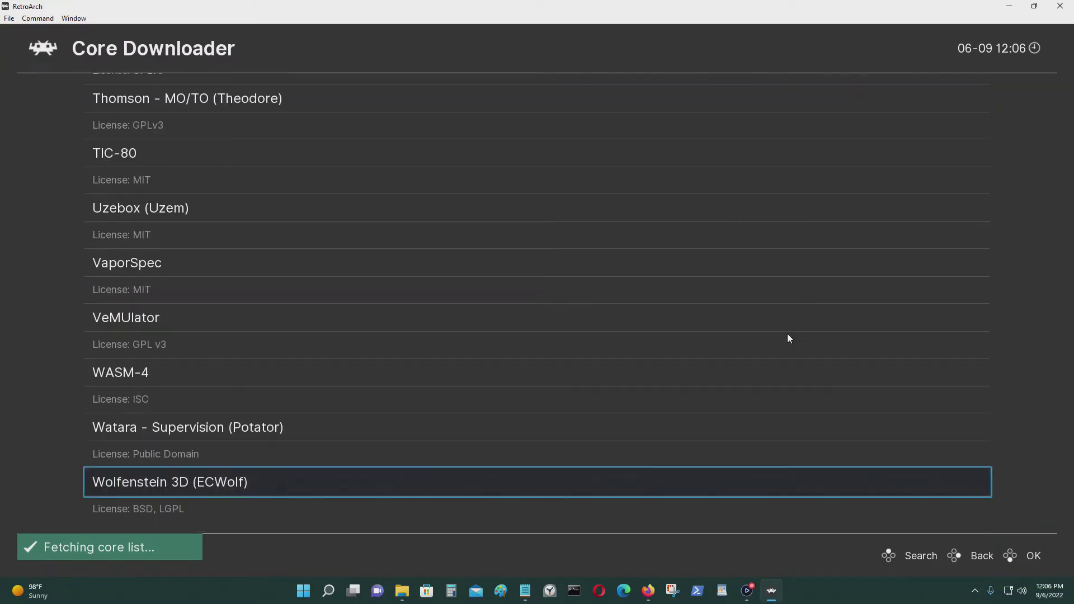
{"action": "key", "text": "Left"}
{"action": "key", "text": "Up"}
{"action": "key", "text": "Up"}
{"action": "key", "text": "Up"}
{"action": "key", "text": "Up"}
{"action": "key", "text": "Up"}
{"action": "key", "text": "Up"}
{"action": "key", "text": "Up"}
{"action": "key", "text": "Up"}
{"action": "key", "text": "Up"}
{"action": "key", "text": "Up"}
{"action": "key", "text": "Up"}
{"action": "key", "text": "Up"}
{"action": "key", "text": "Up"}
{"action": "key", "text": "Up"}
{"action": "key", "text": "Up"}
{"action": "key", "text": "Up"}
{"action": "key", "text": "Up"}
{"action": "key", "text": "Up"}
{"action": "key", "text": "Up"}
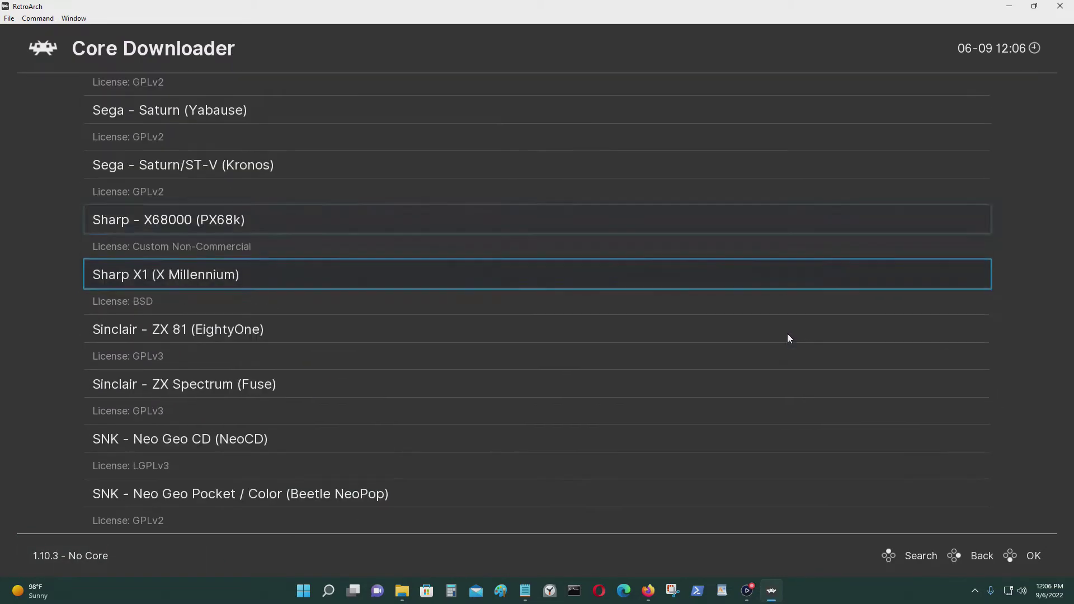
{"action": "key", "text": "Left"}
{"action": "key", "text": "Up"}
{"action": "key", "text": "Up"}
{"action": "key", "text": "Left"}
{"action": "key", "text": "Up"}
{"action": "key", "text": "Up"}
{"action": "key", "text": "Up"}
{"action": "key", "text": "Up"}
{"action": "key", "text": "Up"}
{"action": "key", "text": "Up"}
{"action": "key", "text": "Up"}
{"action": "key", "text": "Up"}
{"action": "key", "text": "Up"}
{"action": "key", "text": "Up"}
{"action": "key", "text": "Up"}
{"action": "key", "text": "Up"}
{"action": "key", "text": "Up"}
{"action": "key", "text": "Up"}
{"action": "key", "text": "Up"}
{"action": "key", "text": "Up"}
{"action": "key", "text": "Up"}
{"action": "key", "text": "Up"}
{"action": "key", "text": "Up"}
{"action": "key", "text": "Up"}
{"action": "key", "text": "Up"}
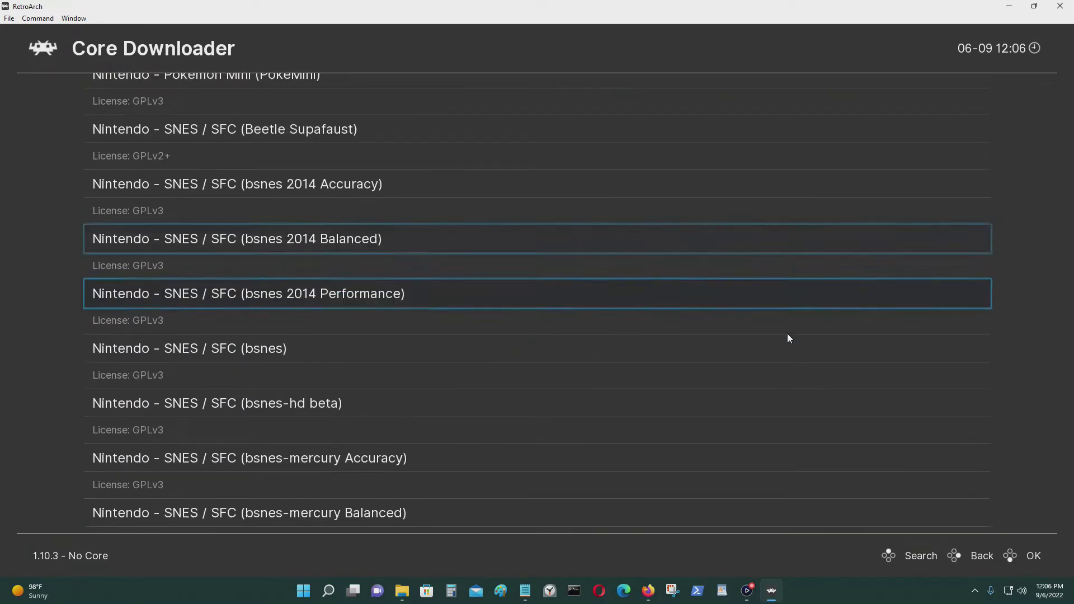
{"action": "key", "text": "Up"}
{"action": "key", "text": "Up"}
{"action": "key", "text": "Up"}
{"action": "key", "text": "Up"}
{"action": "key", "text": "Up"}
{"action": "key", "text": "Up"}
{"action": "key", "text": "Up"}
{"action": "key", "text": "Up"}
{"action": "key", "text": "Up"}
{"action": "key", "text": "Up"}
{"action": "key", "text": "Up"}
{"action": "key", "text": "Up"}
{"action": "key", "text": "Up"}
{"action": "key", "text": "Up"}
{"action": "key", "text": "Up"}
{"action": "key", "text": "Up"}
{"action": "key", "text": "Up"}
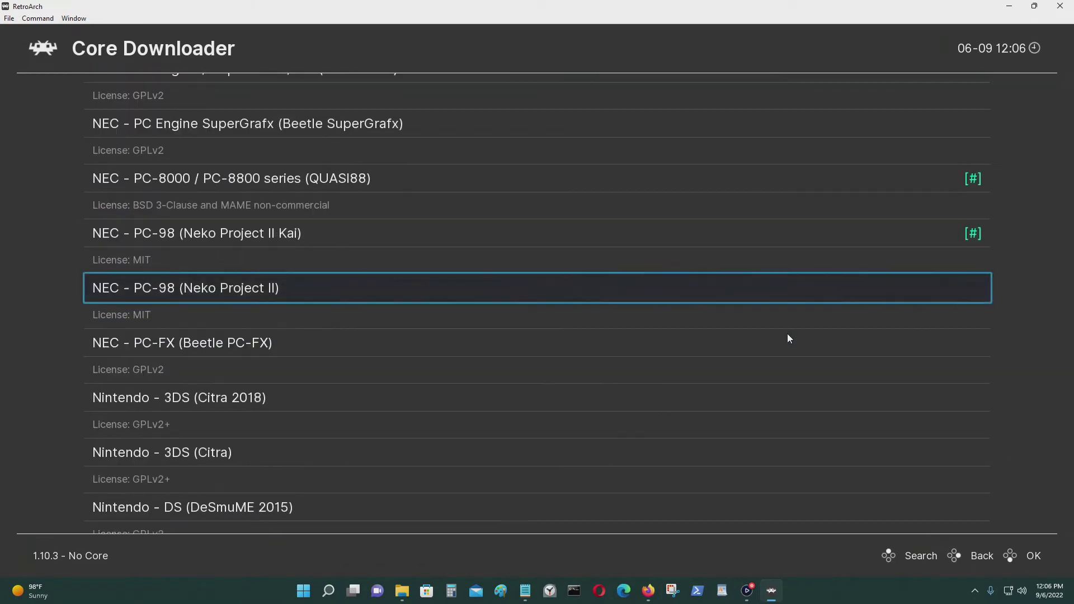
{"action": "key", "text": "Down"}
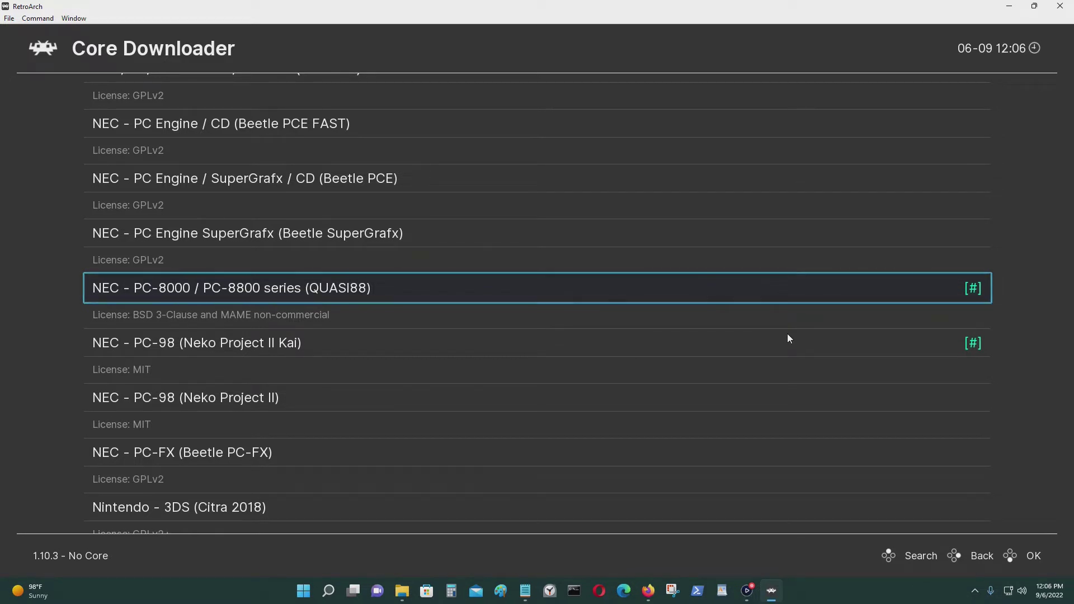
{"action": "key", "text": "Return"}
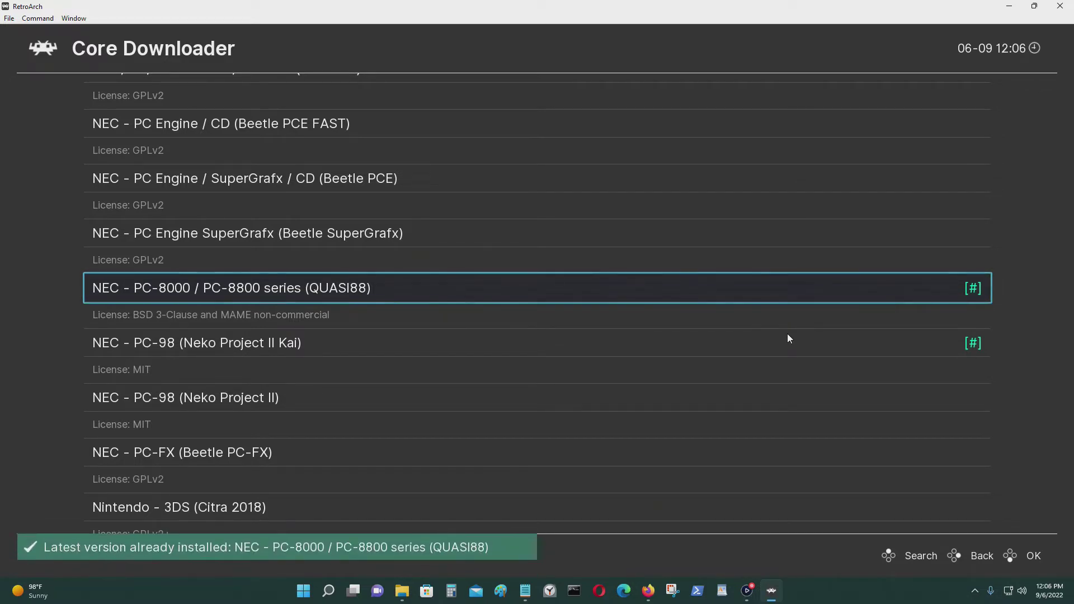
Step: Return to the Main Menu and highlight Load Content
{"action": "key", "text": "BackSpace"}
{"action": "key", "text": "BackSpace"}
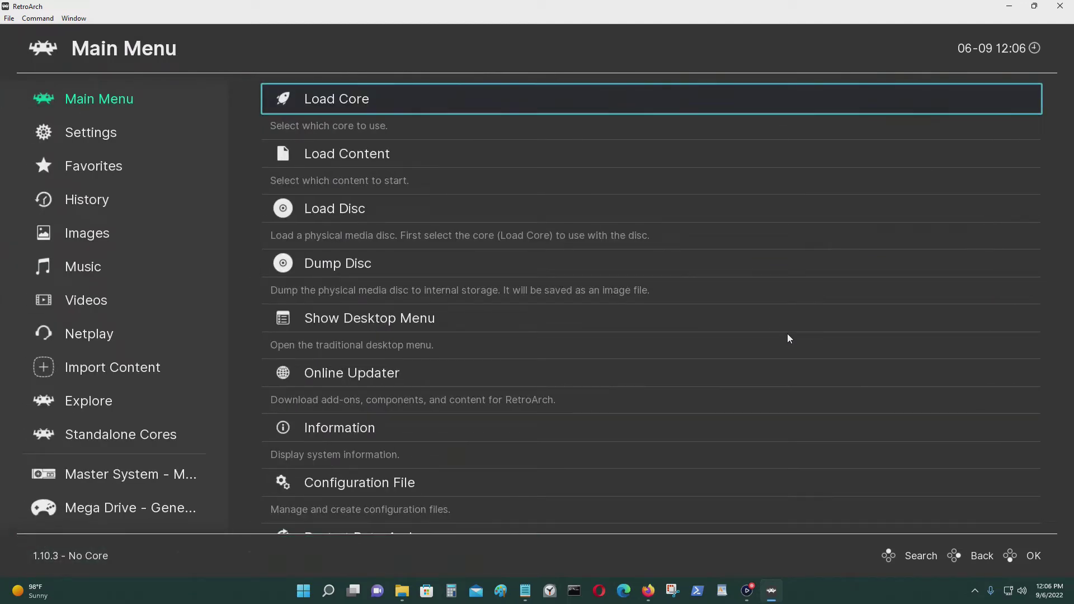
{"action": "key", "text": "Left"}
{"action": "key", "text": "Right"}
{"action": "key", "text": "Left"}
{"action": "key", "text": "Right"}
{"action": "key", "text": "Down"}
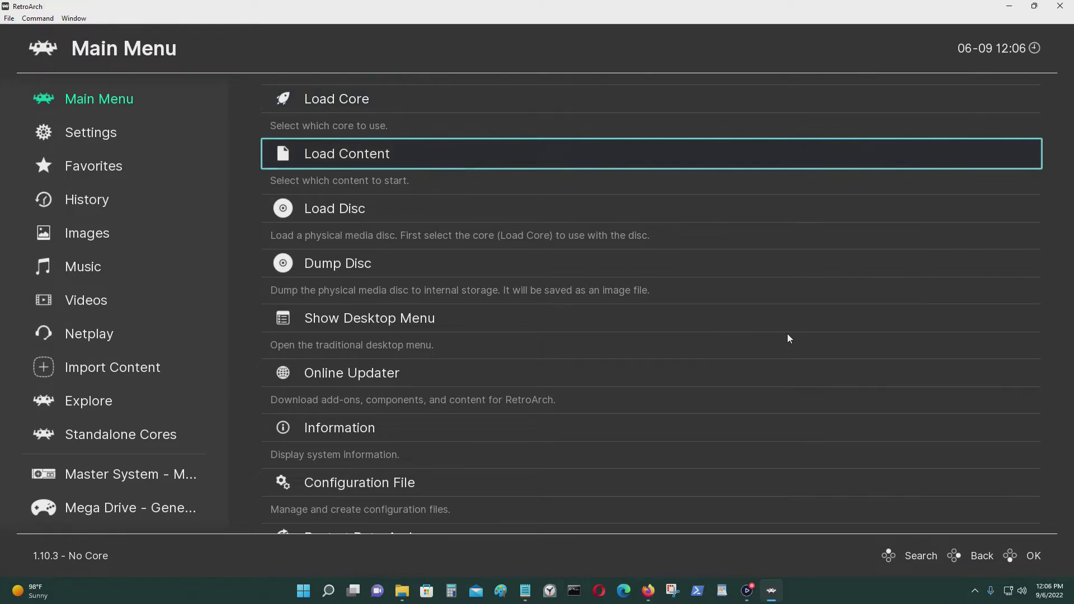
Step: Search Google for 'abandonware' in a new Firefox tab
{"action": "key", "text": "alt+Tab"}
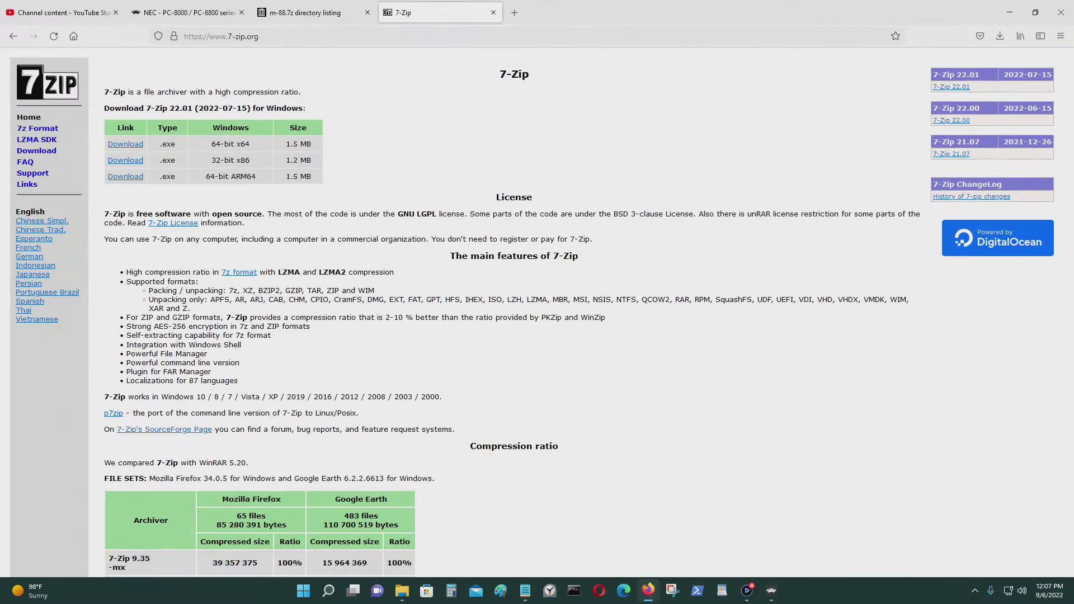
{"action": "left_click", "coordinate": [515, 12]}
{"action": "type", "text": "www.google.com"}
{"action": "key", "text": "Return"}
{"action": "type", "text": "a"}
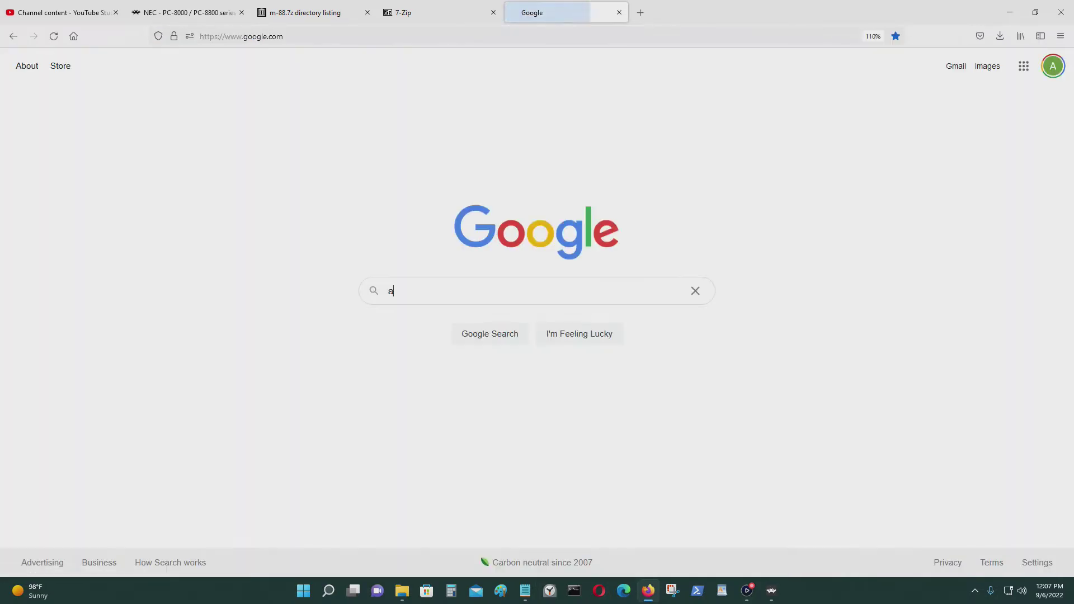
{"action": "type", "text": "bandonware"}
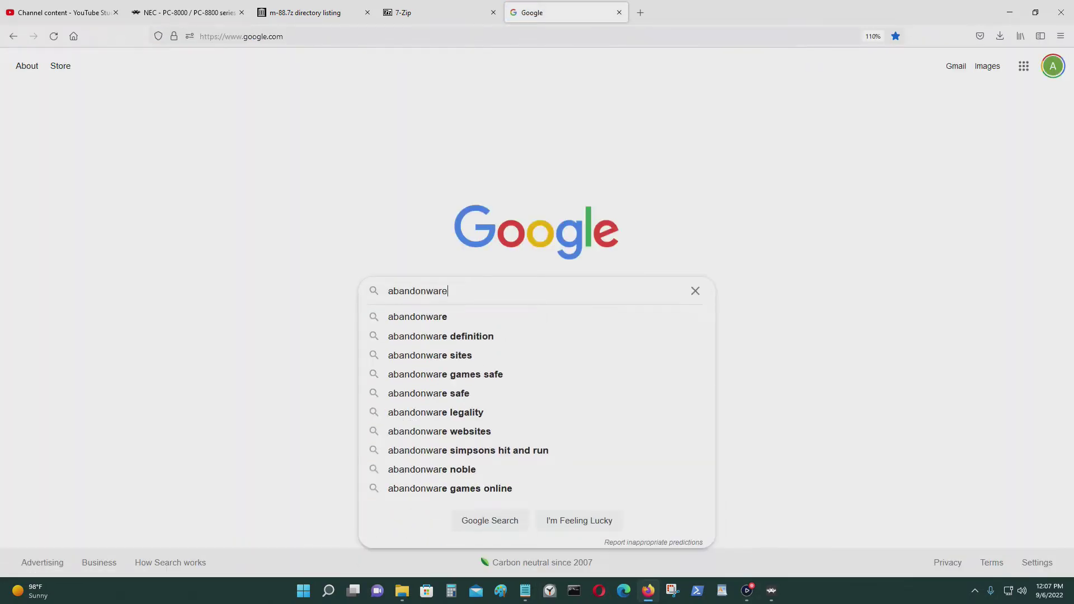
{"action": "key", "text": "Return"}
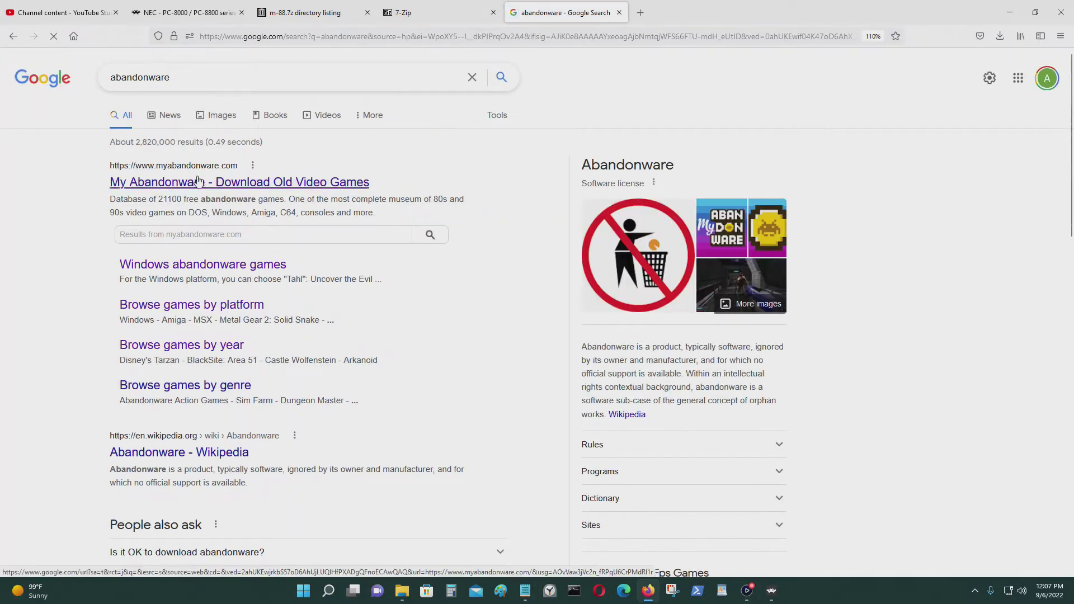
Step: Open the list of PC-88 games on My Abandonware
{"action": "scroll", "coordinate": [624, 266], "scroll_direction": "down", "scroll_amount": 10}
{"action": "scroll", "coordinate": [898, 314], "scroll_direction": "up", "scroll_amount": 10}
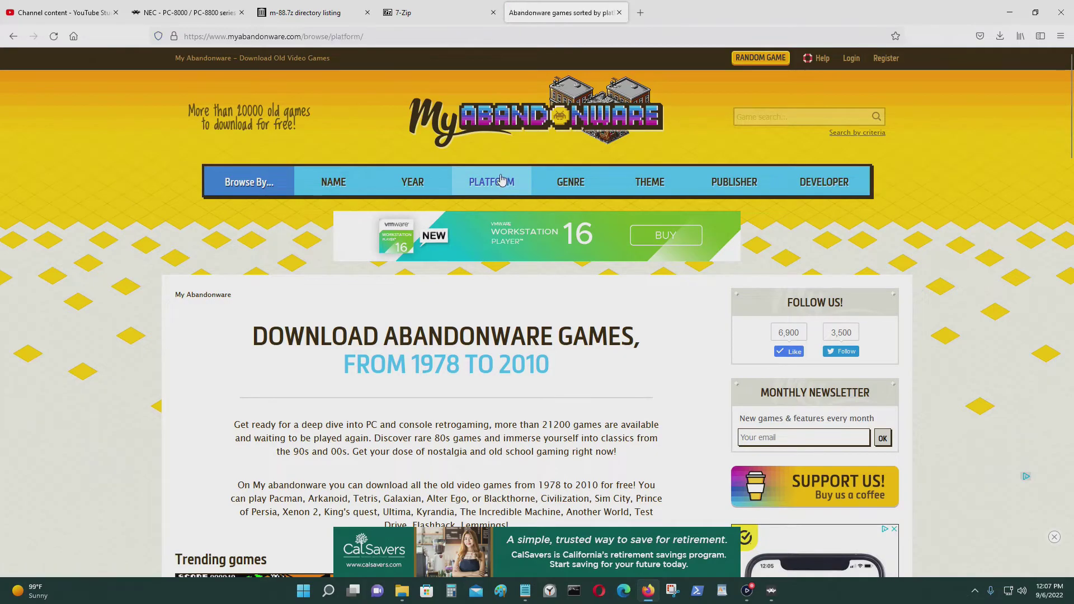
{"action": "scroll", "coordinate": [851, 354], "scroll_direction": "down", "scroll_amount": 20}
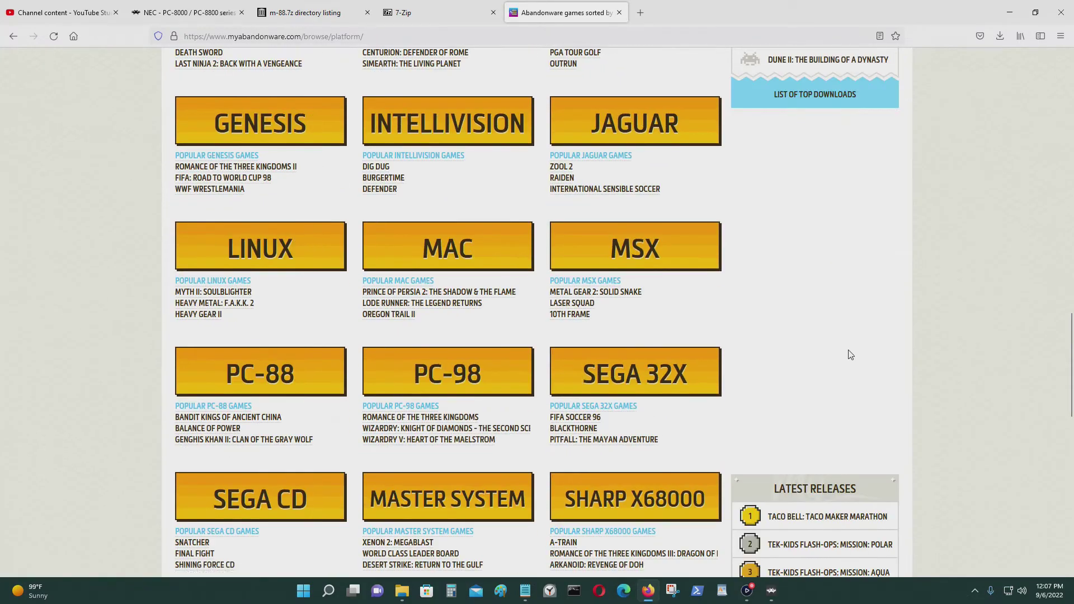
{"action": "scroll", "coordinate": [850, 354], "scroll_direction": "down", "scroll_amount": 5}
{"action": "scroll", "coordinate": [469, 215], "scroll_direction": "up", "scroll_amount": 2}
{"action": "left_click", "coordinate": [278, 218]}
Step: Download the 95 KB 1987 PC-88 Version of 1942 and minimize Firefox
{"action": "scroll", "coordinate": [626, 322], "scroll_direction": "down", "scroll_amount": 3}
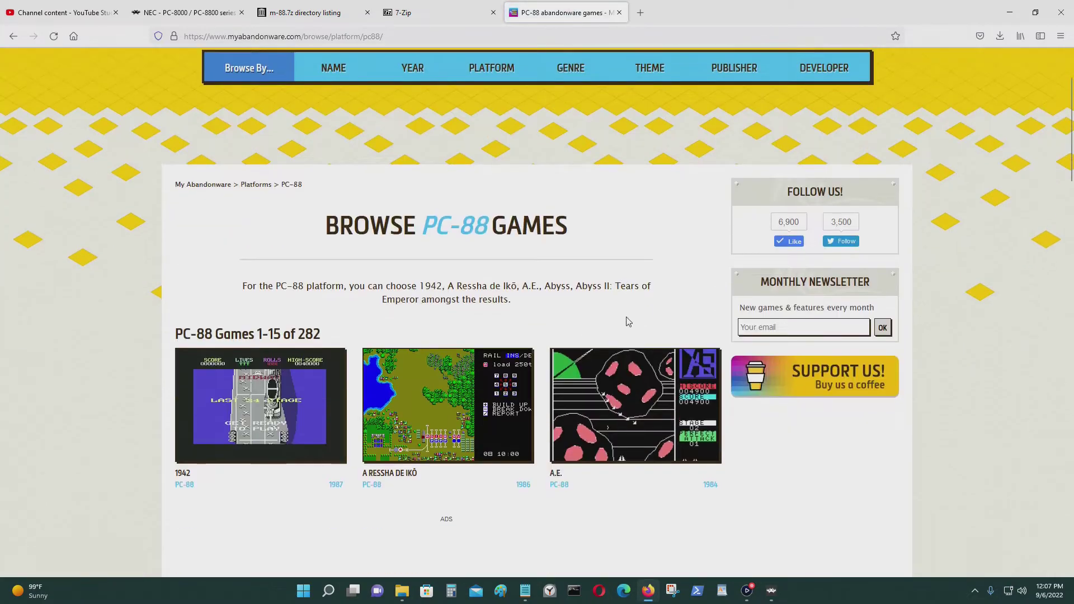
{"action": "scroll", "coordinate": [626, 322], "scroll_direction": "down", "scroll_amount": 2}
{"action": "scroll", "coordinate": [407, 354], "scroll_direction": "down", "scroll_amount": 4}
{"action": "scroll", "coordinate": [407, 354], "scroll_direction": "up", "scroll_amount": 5}
{"action": "scroll", "coordinate": [670, 320], "scroll_direction": "down", "scroll_amount": 10}
{"action": "scroll", "coordinate": [672, 309], "scroll_direction": "down", "scroll_amount": 11}
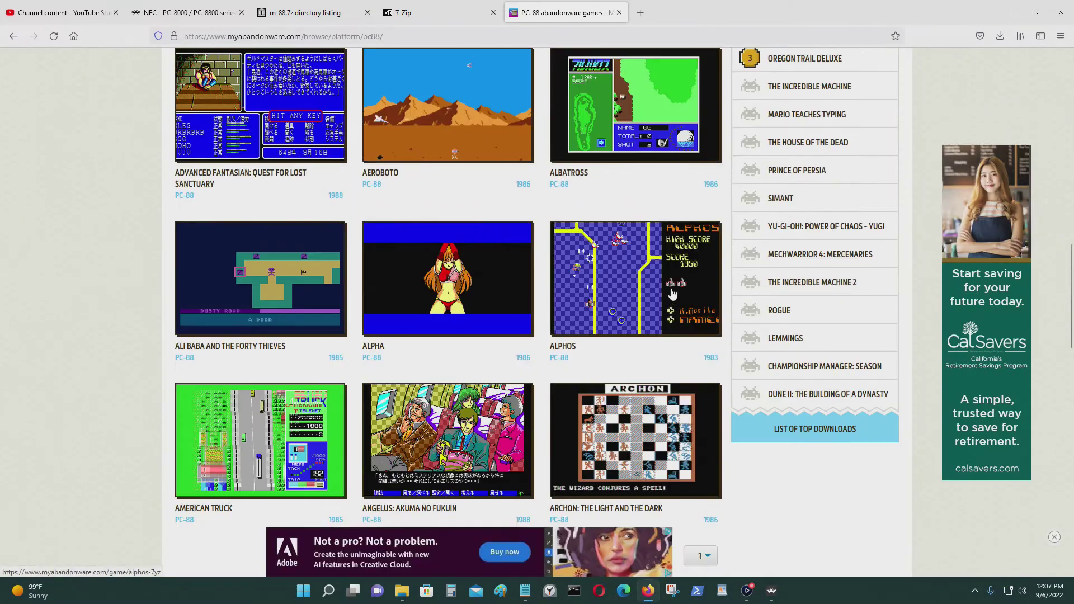
{"action": "scroll", "coordinate": [695, 336], "scroll_direction": "up", "scroll_amount": 8}
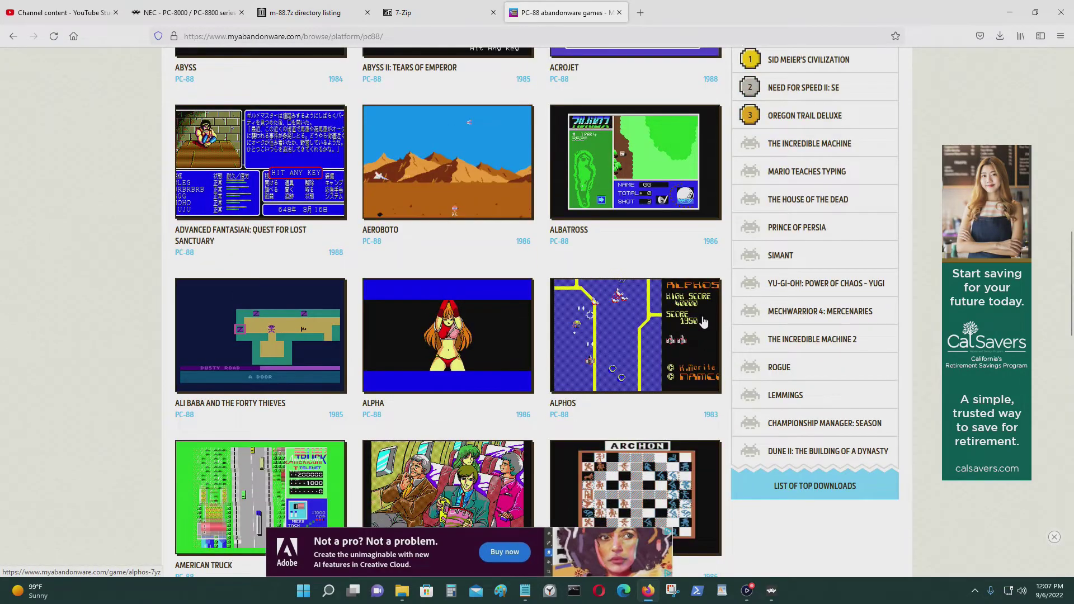
{"action": "scroll", "coordinate": [692, 335], "scroll_direction": "down", "scroll_amount": 2}
{"action": "scroll", "coordinate": [697, 313], "scroll_direction": "up", "scroll_amount": 7}
{"action": "scroll", "coordinate": [698, 296], "scroll_direction": "up", "scroll_amount": 6}
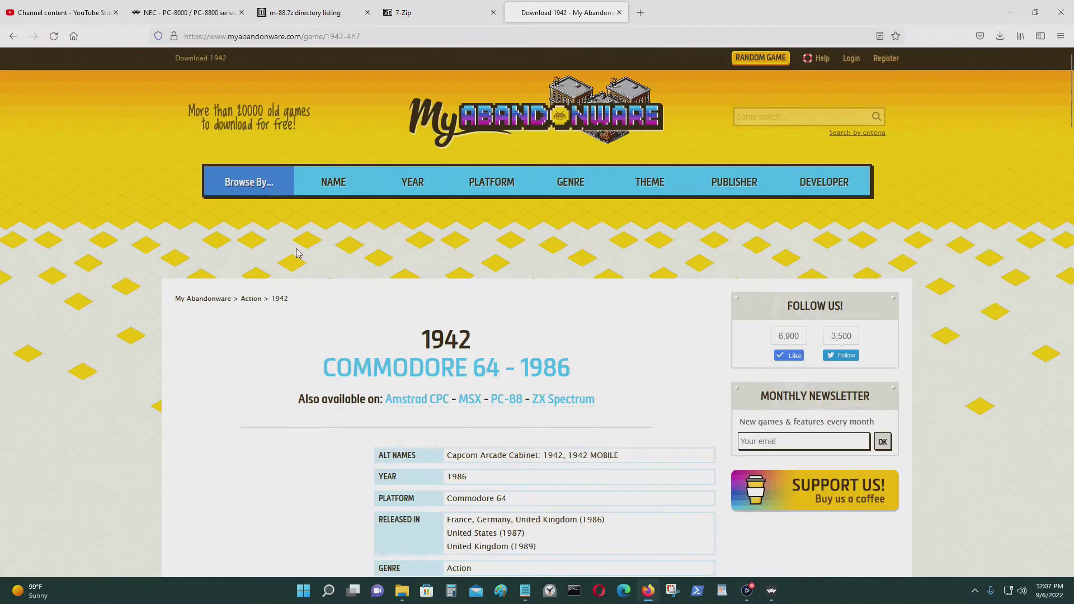
{"action": "scroll", "coordinate": [1001, 241], "scroll_direction": "down", "scroll_amount": 4}
{"action": "scroll", "coordinate": [1001, 241], "scroll_direction": "up", "scroll_amount": 3}
{"action": "scroll", "coordinate": [995, 240], "scroll_direction": "down", "scroll_amount": 13}
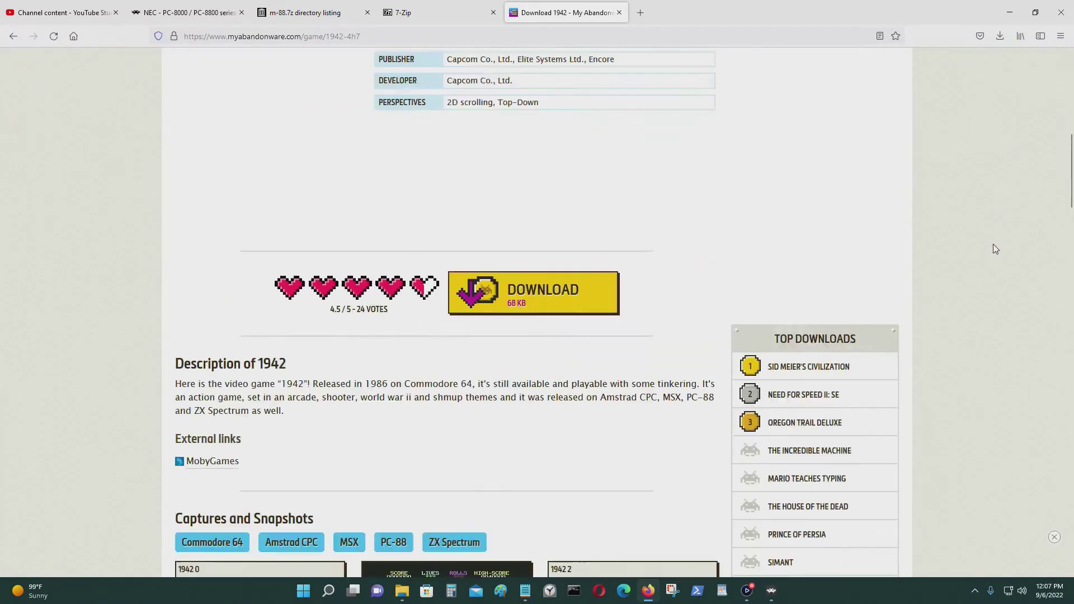
{"action": "scroll", "coordinate": [995, 241], "scroll_direction": "down", "scroll_amount": 20}
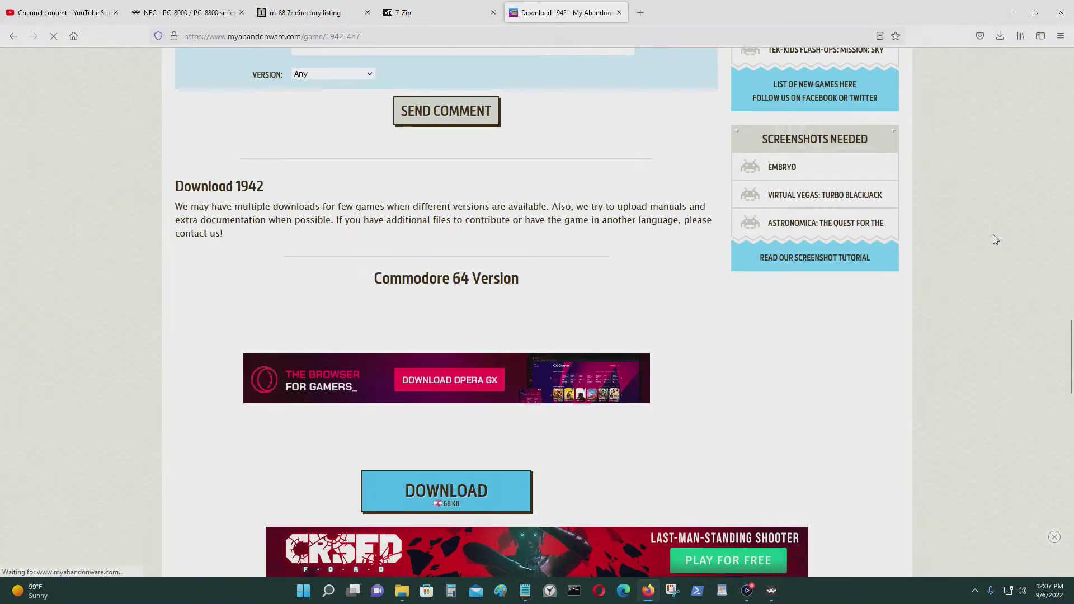
{"action": "scroll", "coordinate": [994, 243], "scroll_direction": "down", "scroll_amount": 5}
{"action": "scroll", "coordinate": [993, 242], "scroll_direction": "down", "scroll_amount": 5}
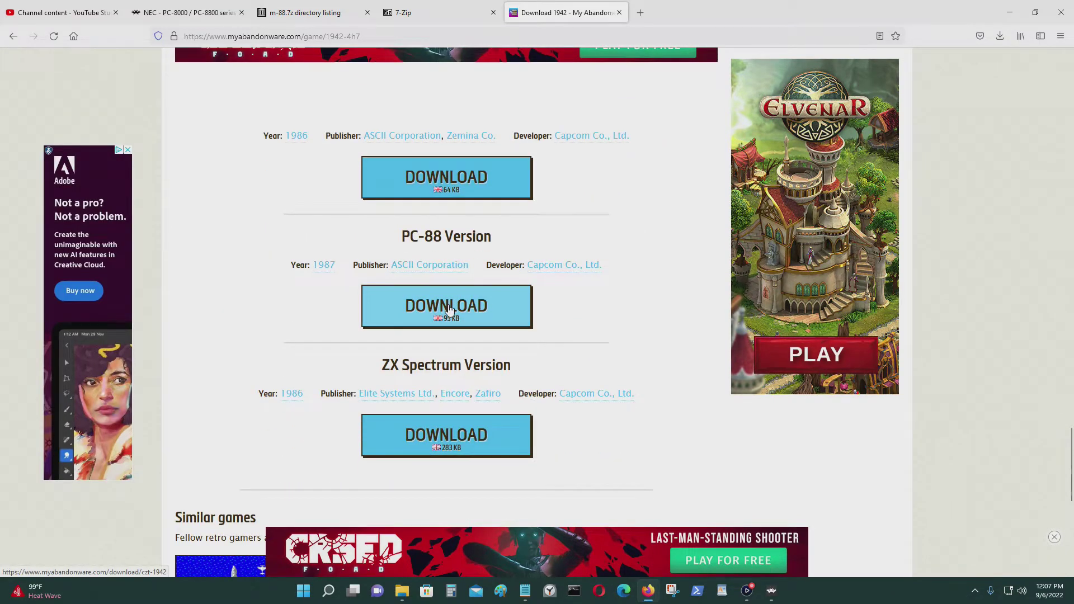
{"action": "left_click", "coordinate": [452, 306]}
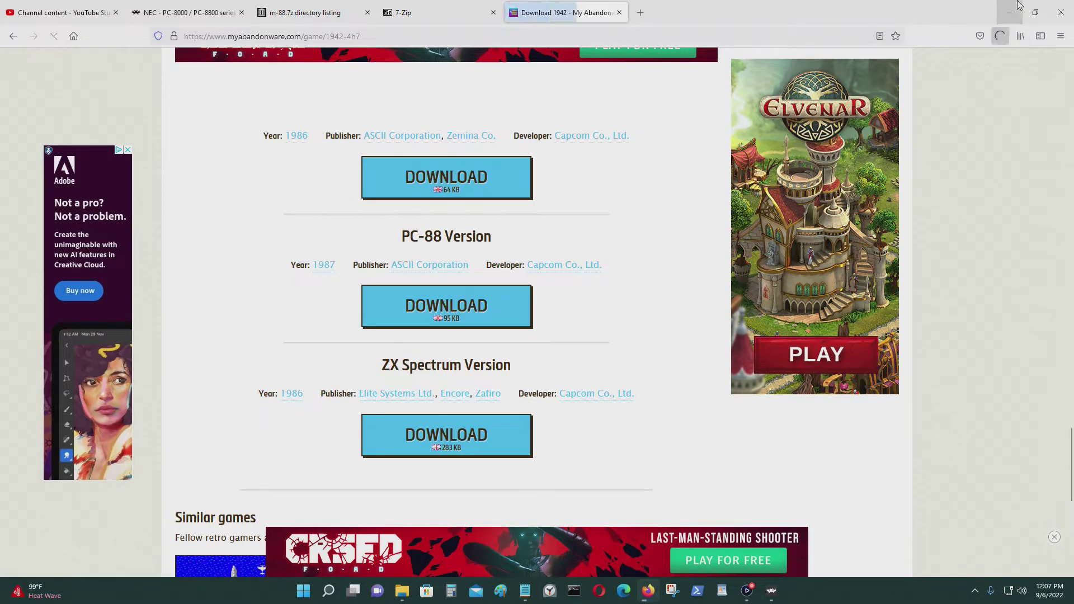
{"action": "left_click", "coordinate": [1020, 6]}
Step: Create a new 1942 folder inside Emulator\NEC PC-88 and open it
{"action": "left_click", "coordinate": [1010, 9]}
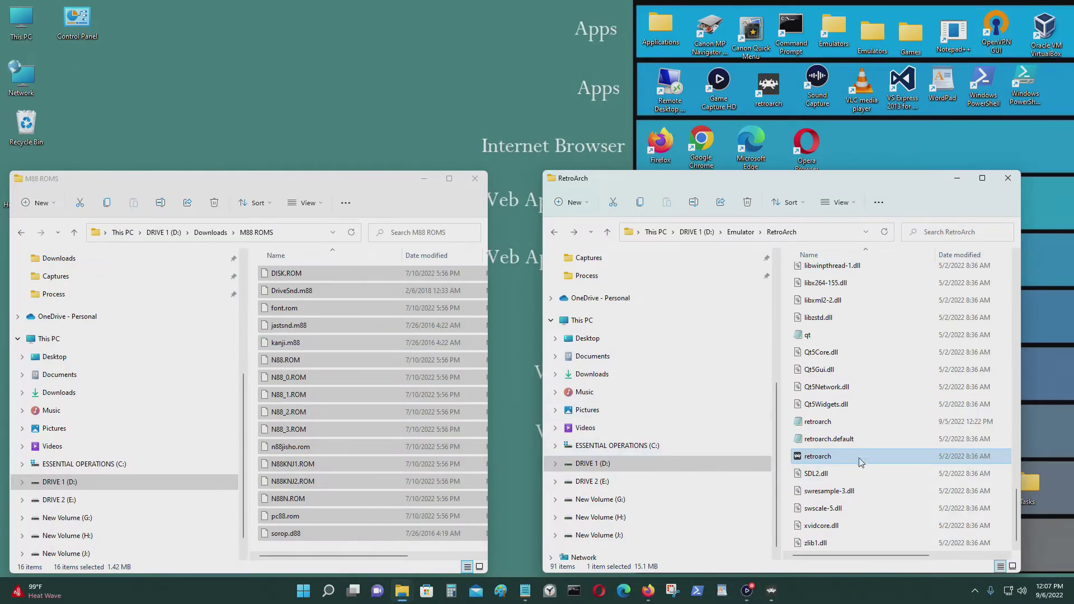
{"action": "scroll", "coordinate": [891, 442], "scroll_direction": "up", "scroll_amount": 5}
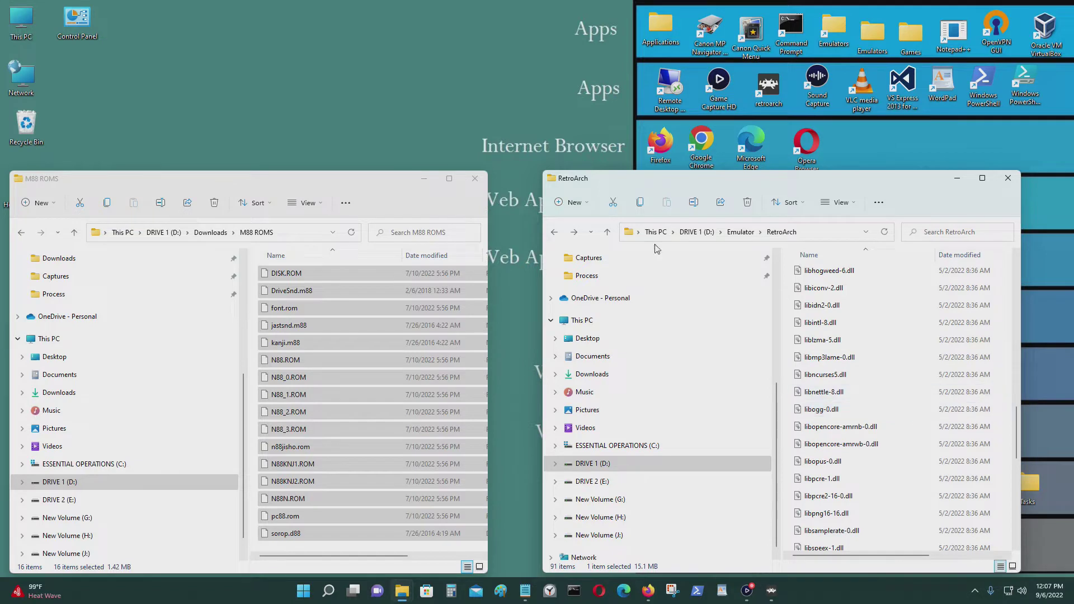
{"action": "left_click", "coordinate": [554, 232]}
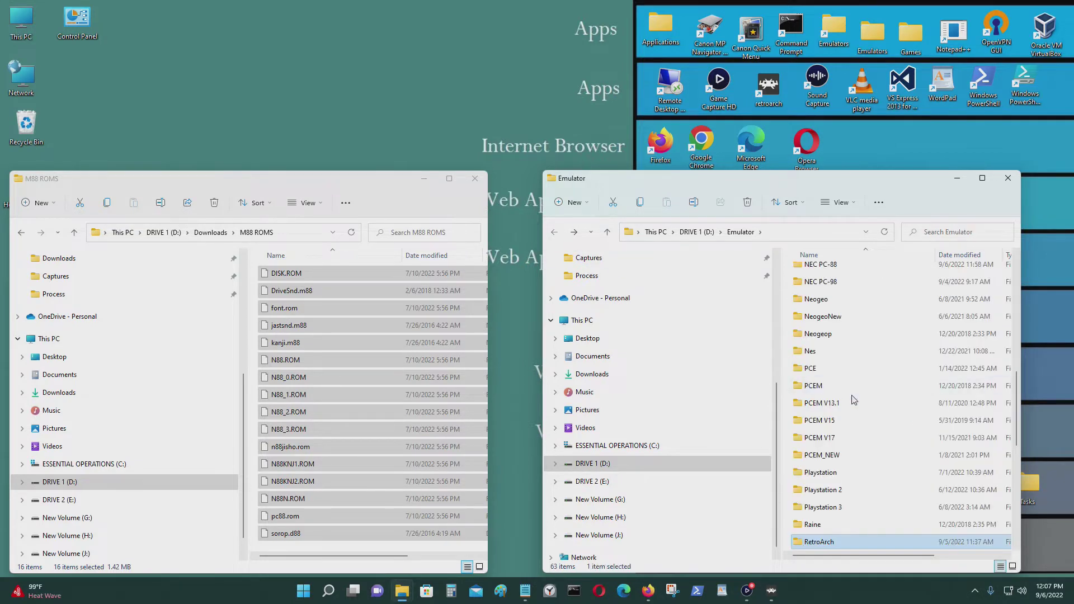
{"action": "double_click", "coordinate": [848, 270]}
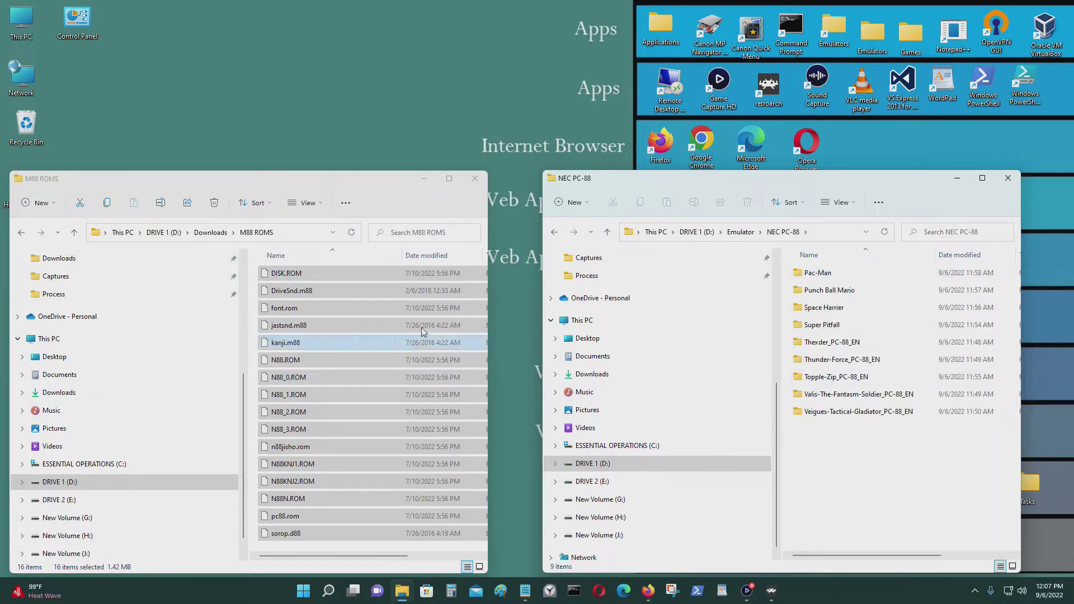
{"action": "left_click", "coordinate": [21, 232]}
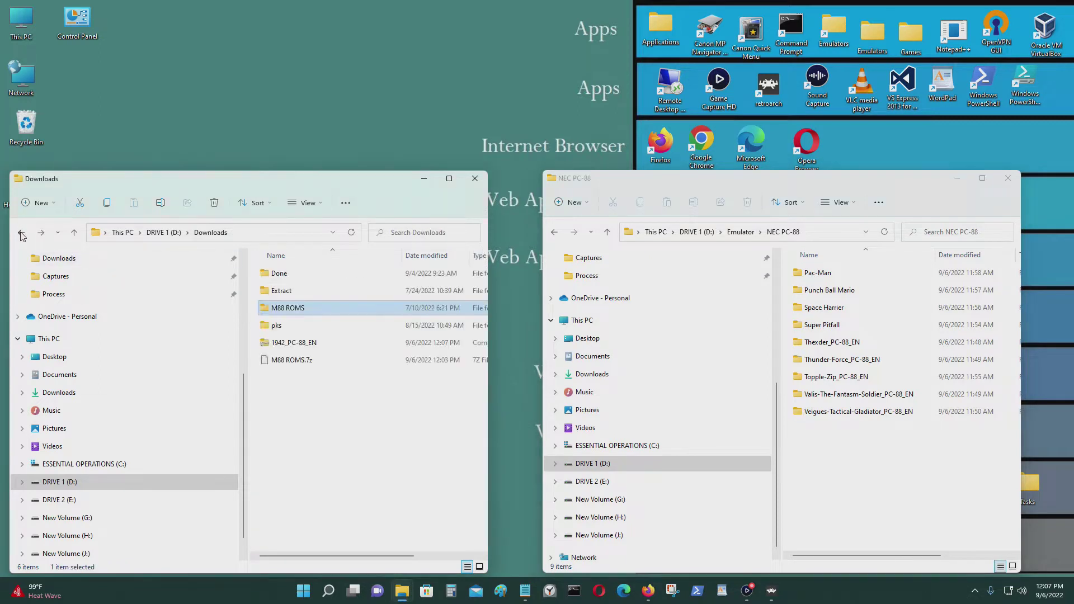
{"action": "left_click", "coordinate": [336, 345]}
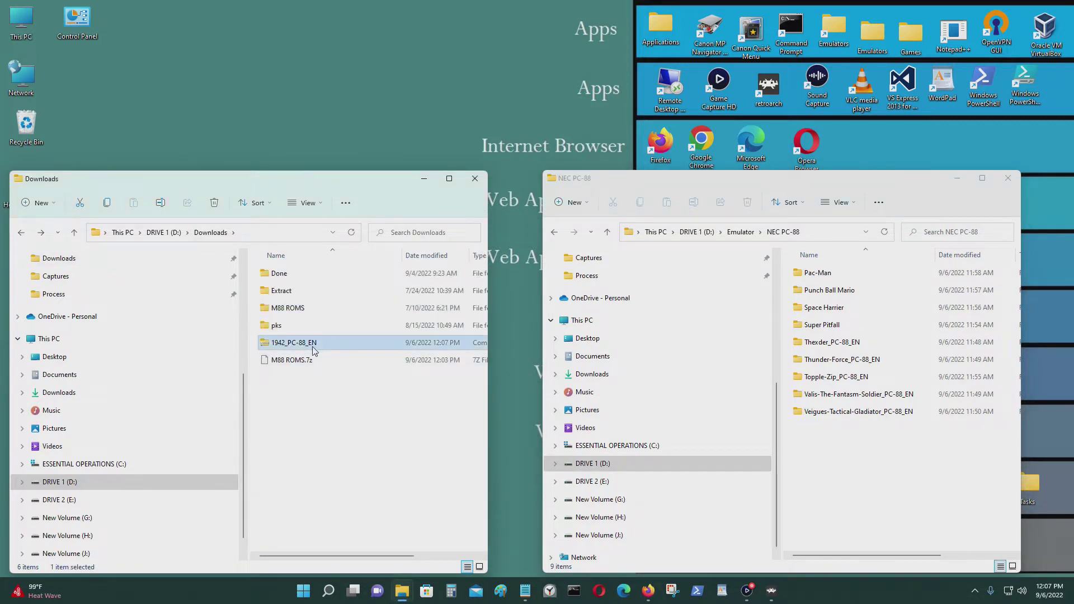
{"action": "right_click", "coordinate": [874, 480]}
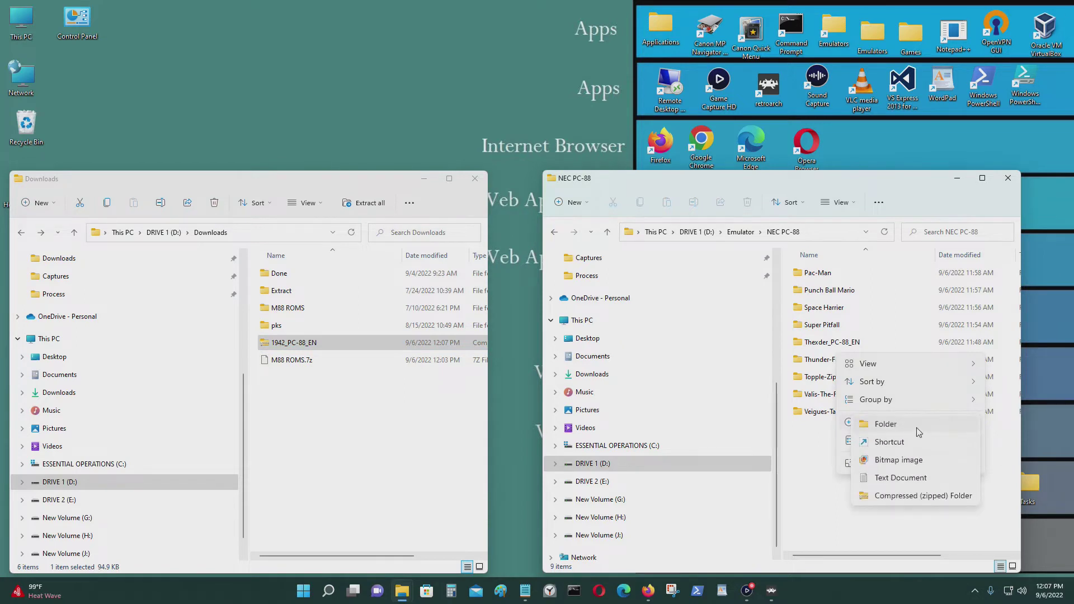
{"action": "left_click", "coordinate": [916, 427]}
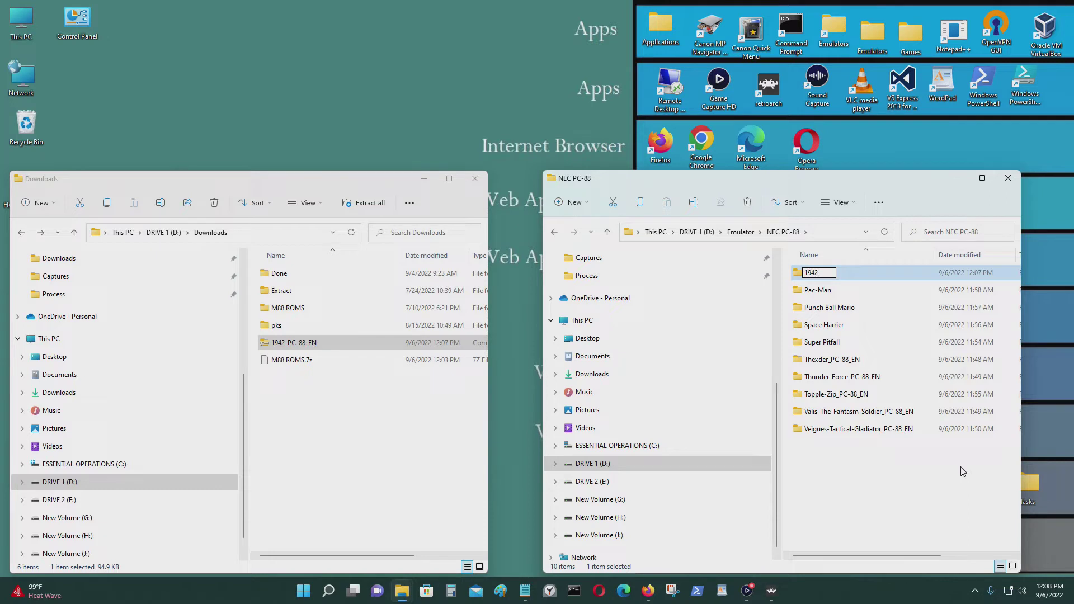
{"action": "double_click", "coordinate": [833, 274]}
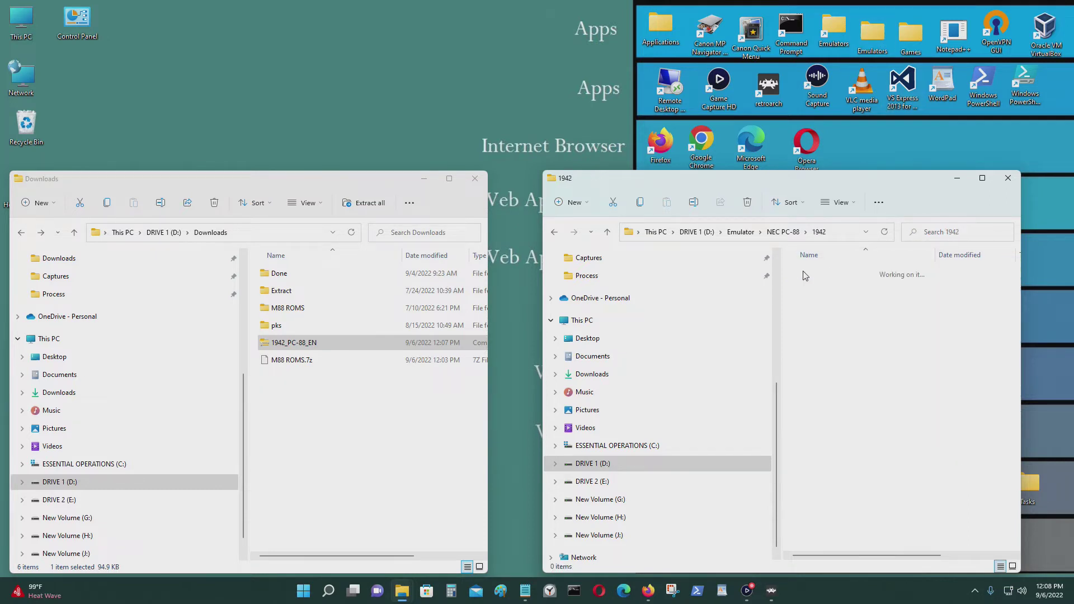
Step: Copy 1942 (1987)(ASCII).d88 from the 1942_PC-88_EN zip into the 1942 folder
{"action": "double_click", "coordinate": [356, 351]}
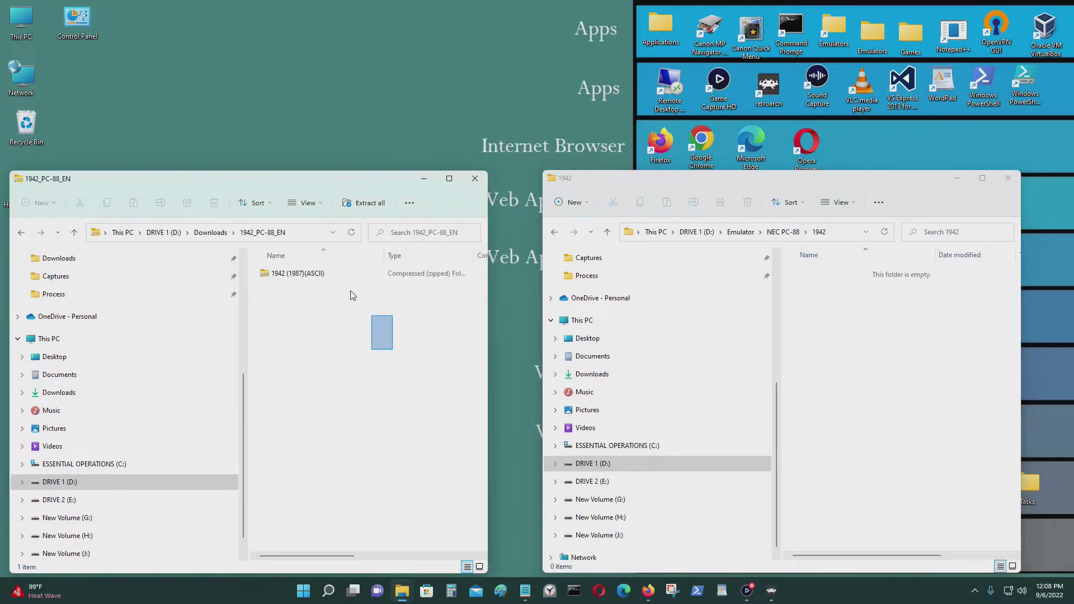
{"action": "double_click", "coordinate": [314, 277]}
{"action": "left_click_drag", "start_coordinate": [322, 276], "coordinate": [850, 363]}
{"action": "left_click", "coordinate": [555, 232]}
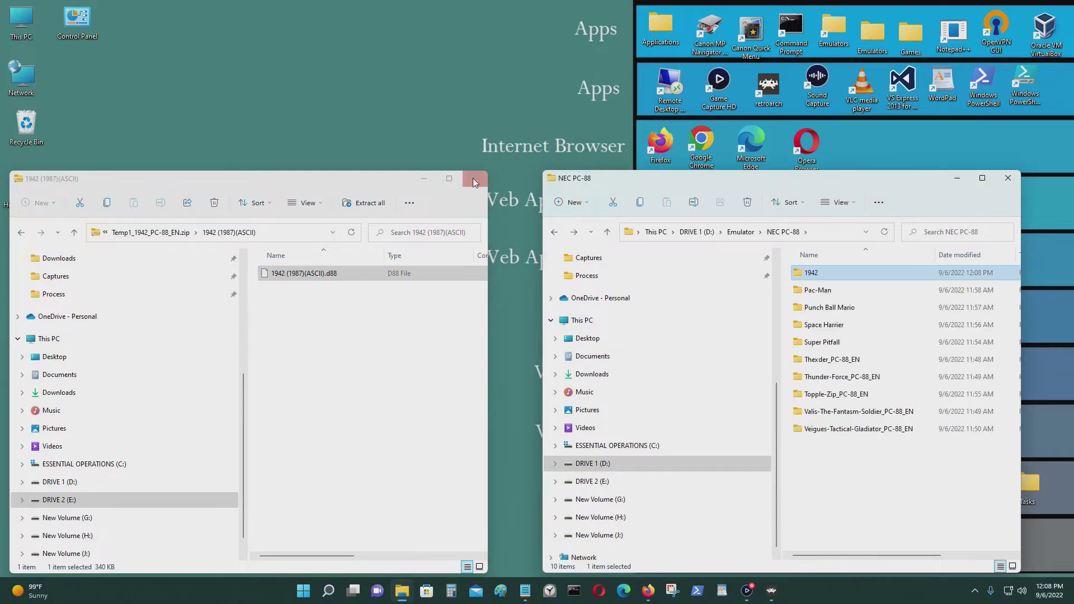
{"action": "left_click", "coordinate": [475, 179]}
{"action": "left_click", "coordinate": [554, 233]}
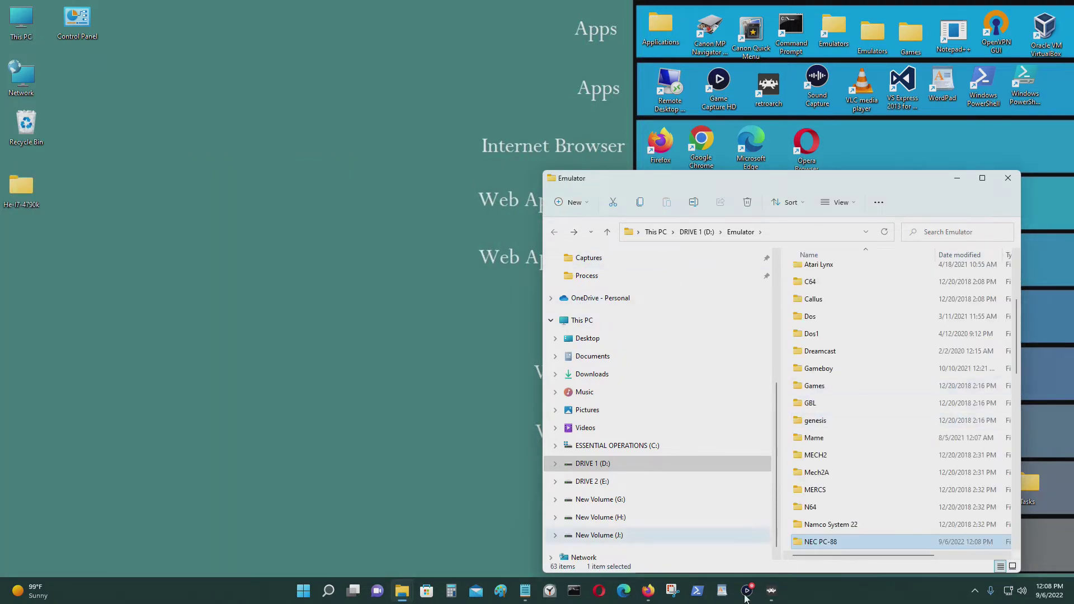
Step: Bring RetroArch to the front and open Load Content
{"action": "left_click", "coordinate": [777, 598]}
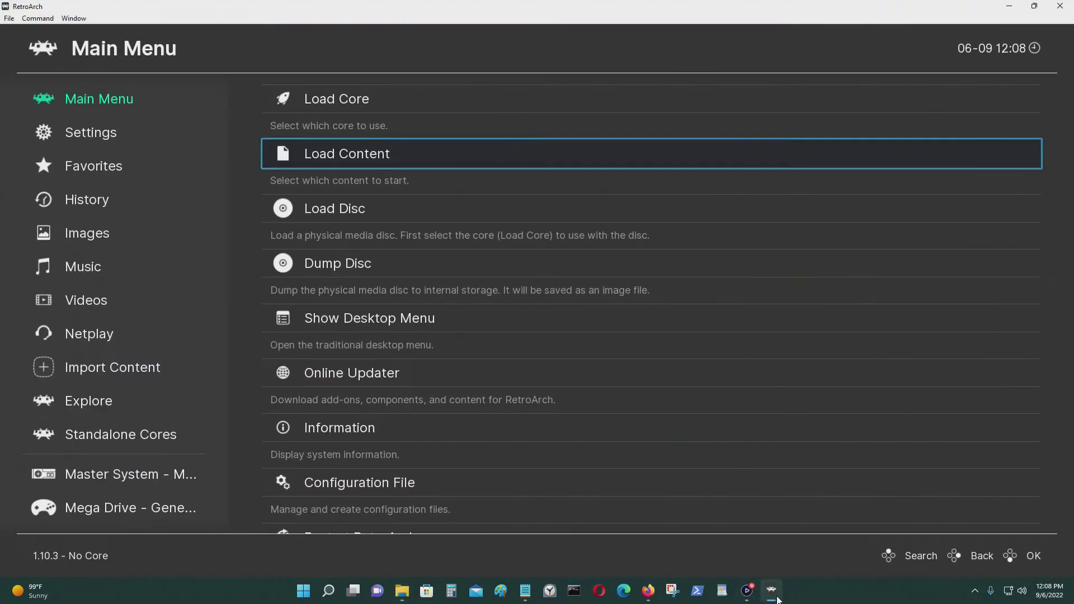
{"action": "key", "text": "Left"}
{"action": "key", "text": "Right"}
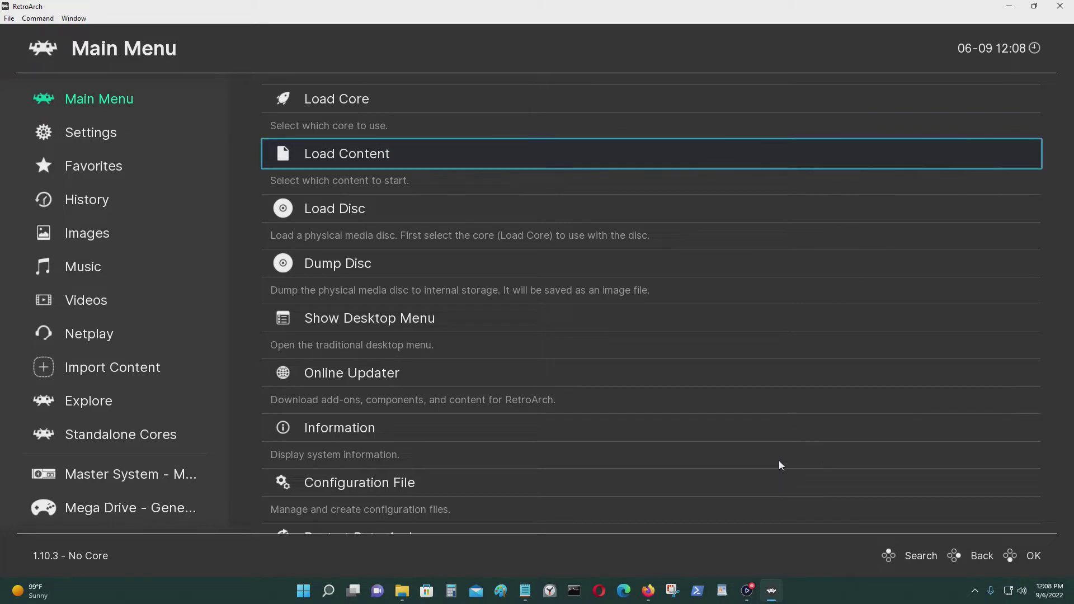
{"action": "key", "text": "Left"}
{"action": "key", "text": "Right"}
{"action": "key", "text": "Return"}
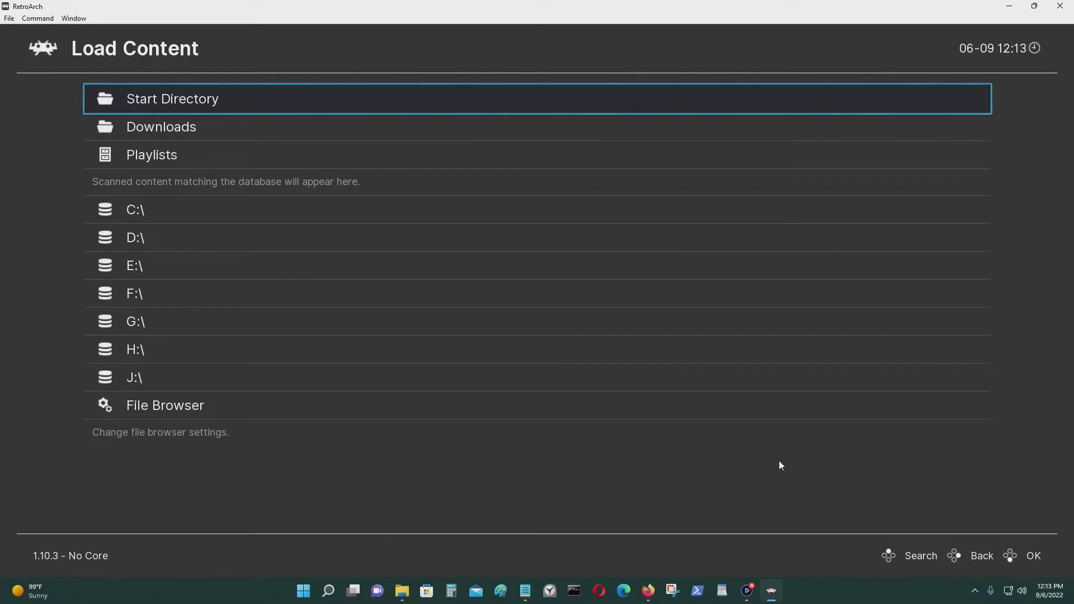
Step: Browse to D:\Emulator\NEC PC-88\1942 and pick the 1942 (1987)(ASCII).d88 image
{"action": "key", "text": "Down"}
{"action": "key", "text": "Down"}
{"action": "key", "text": "Down"}
{"action": "key", "text": "Down"}
{"action": "key", "text": "Return"}
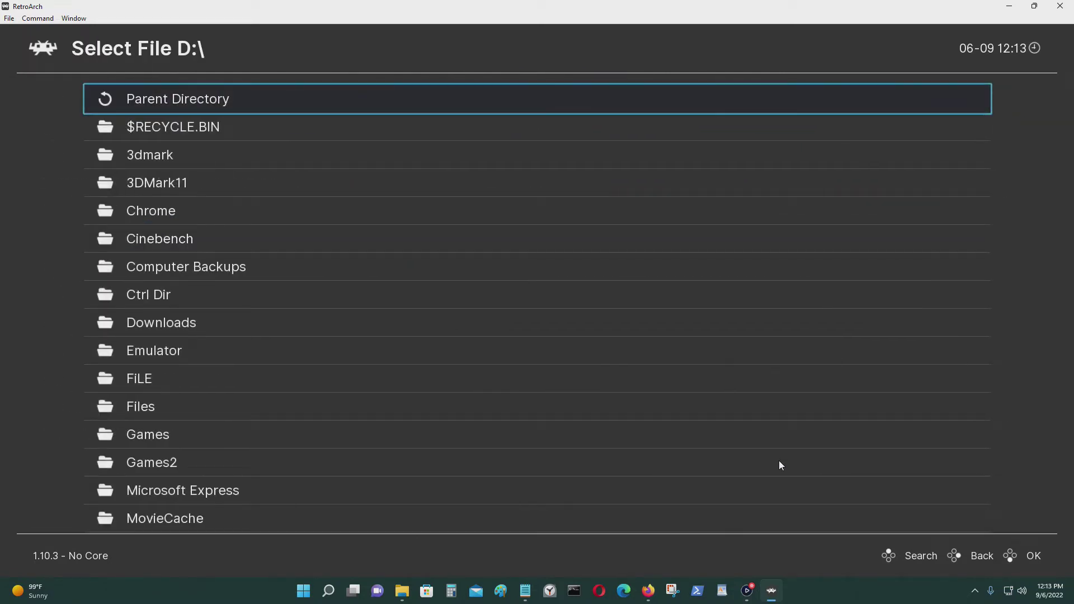
{"action": "key", "text": "Down"}
{"action": "key", "text": "Down"}
{"action": "key", "text": "Down"}
{"action": "key", "text": "Down"}
{"action": "key", "text": "Down"}
{"action": "key", "text": "Down"}
{"action": "key", "text": "Down"}
{"action": "key", "text": "Down"}
{"action": "key", "text": "Down"}
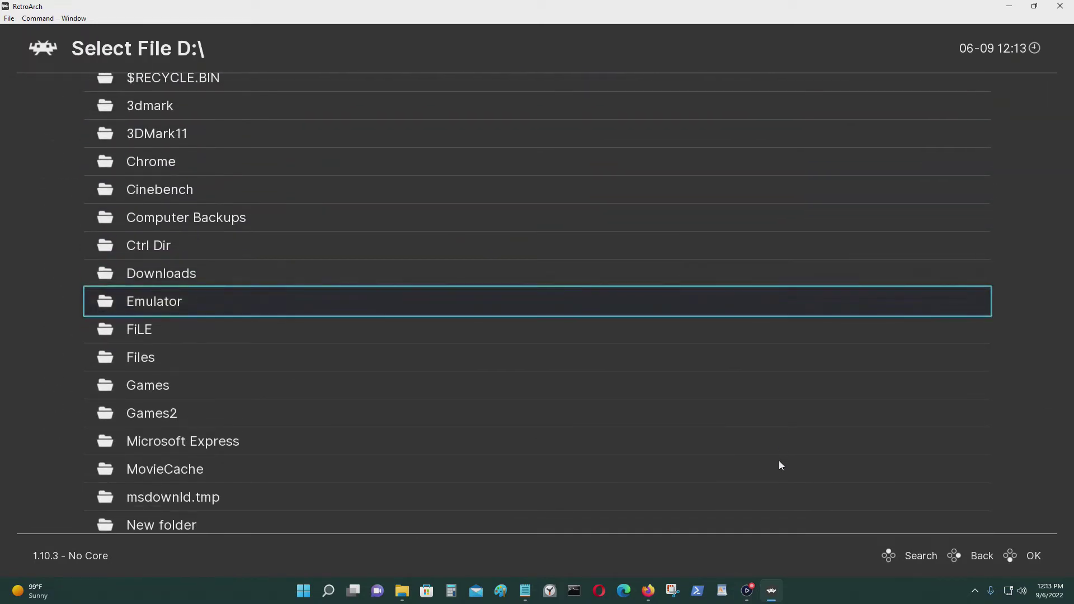
{"action": "key", "text": "Return"}
{"action": "key", "text": "Down"}
{"action": "key", "text": "Down"}
{"action": "key", "text": "Down"}
{"action": "key", "text": "Down"}
{"action": "key", "text": "Down"}
{"action": "key", "text": "Down"}
{"action": "key", "text": "Down"}
{"action": "key", "text": "Down"}
{"action": "key", "text": "Down"}
{"action": "key", "text": "Down"}
{"action": "key", "text": "Down"}
{"action": "key", "text": "Down"}
{"action": "key", "text": "Down"}
{"action": "key", "text": "Down"}
{"action": "key", "text": "Down"}
{"action": "key", "text": "Down"}
{"action": "key", "text": "Down"}
{"action": "key", "text": "Down"}
{"action": "key", "text": "Down"}
{"action": "key", "text": "Down"}
{"action": "key", "text": "Down"}
{"action": "key", "text": "Down"}
{"action": "key", "text": "Down"}
{"action": "key", "text": "Down"}
{"action": "key", "text": "Down"}
{"action": "key", "text": "Down"}
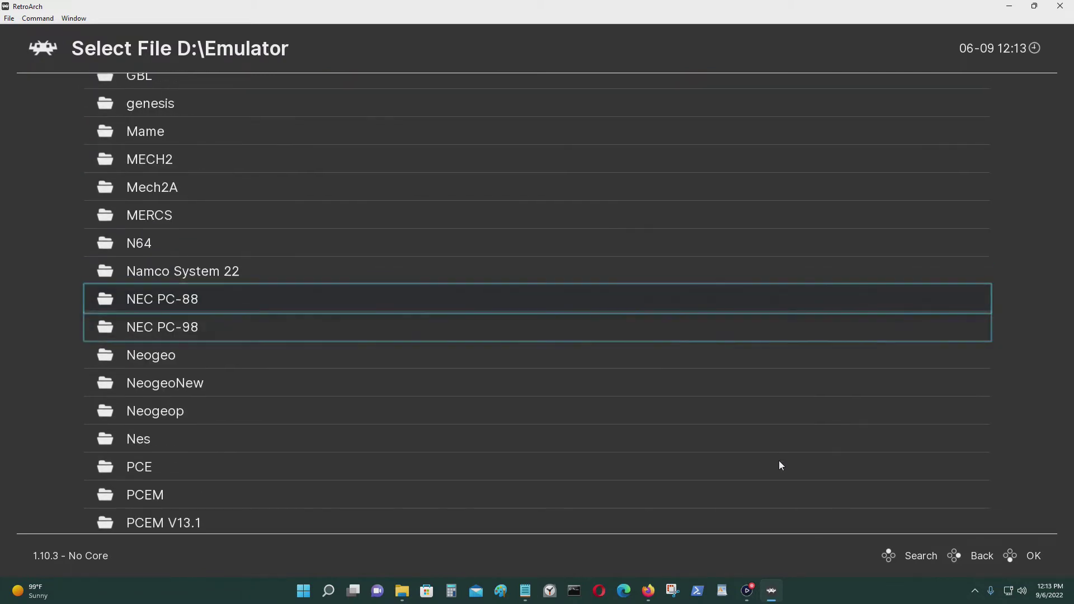
{"action": "key", "text": "Up"}
{"action": "key", "text": "Up"}
{"action": "key", "text": "Return"}
{"action": "key", "text": "Down"}
{"action": "key", "text": "Return"}
{"action": "key", "text": "Down"}
{"action": "key", "text": "Return"}
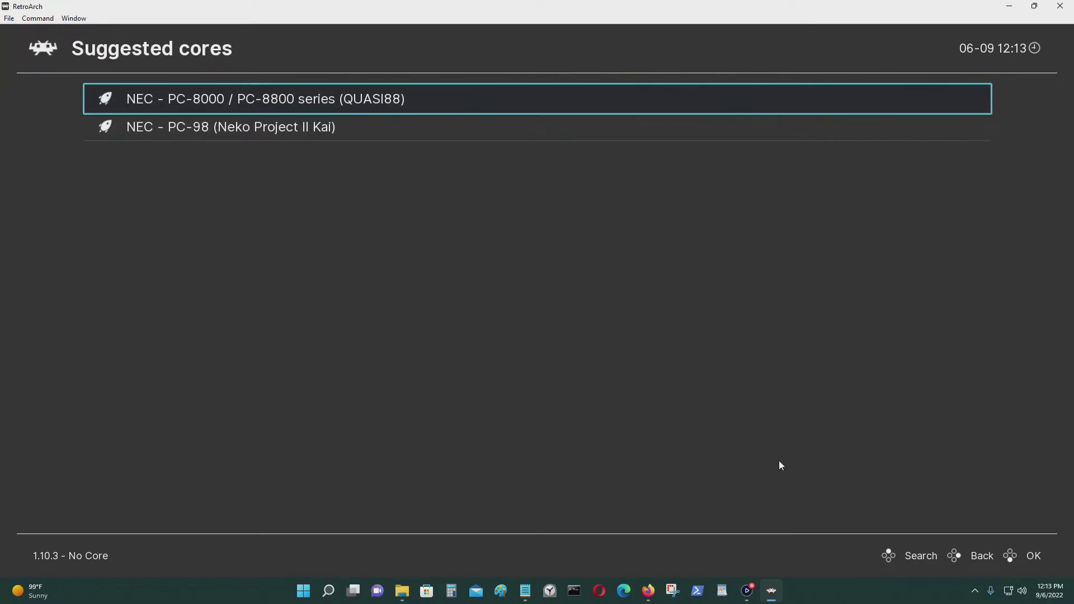